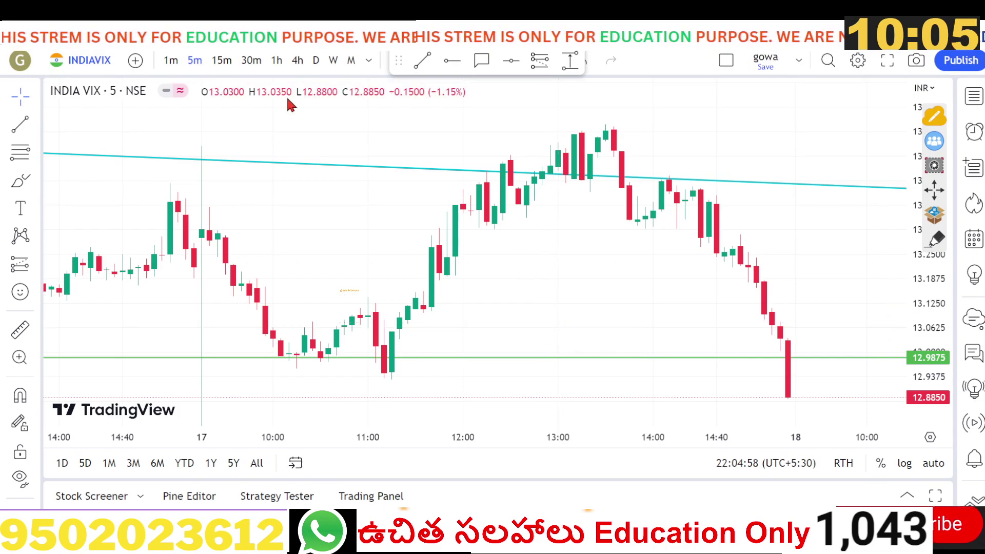
# Open the saved Nifty 50 15-minute chart screenshot and examine the latest candles against the trendlines and horizontal levels.
pyautogui.moveTo(697, 539)
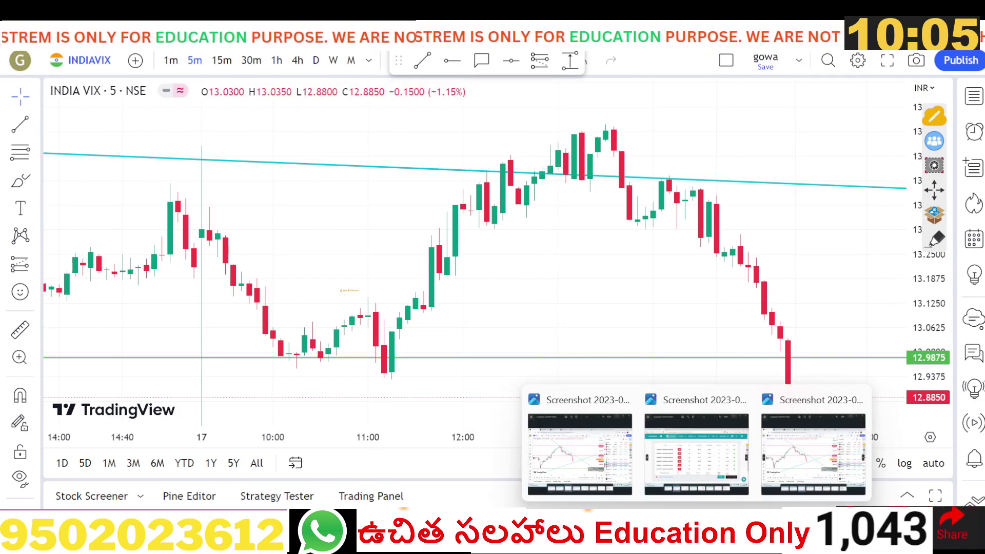
pyautogui.click(611, 468)
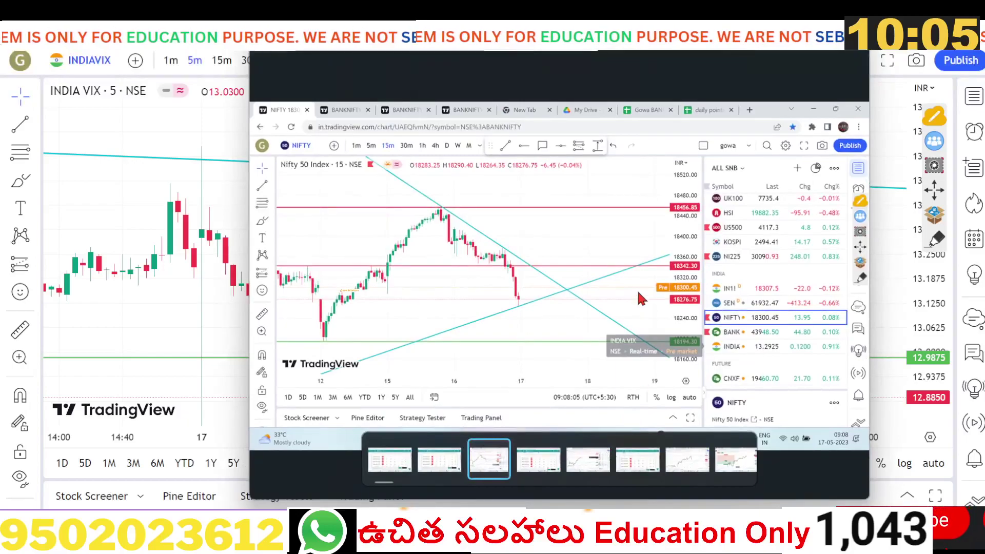
pyautogui.scroll(3, 675, 324)
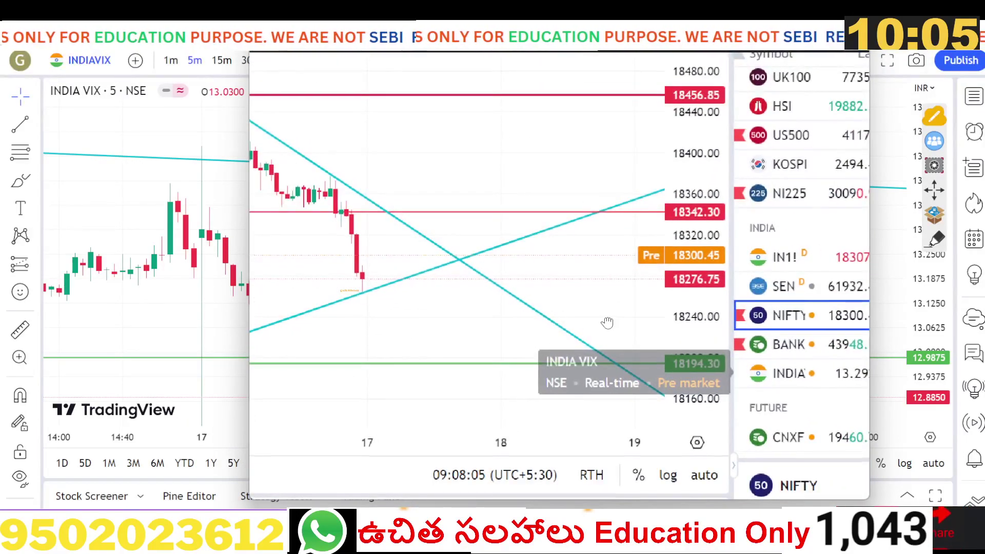
pyautogui.moveTo(609, 323); pyautogui.dragTo(537, 319)
pyautogui.moveTo(393, 303); pyautogui.dragTo(510, 290)
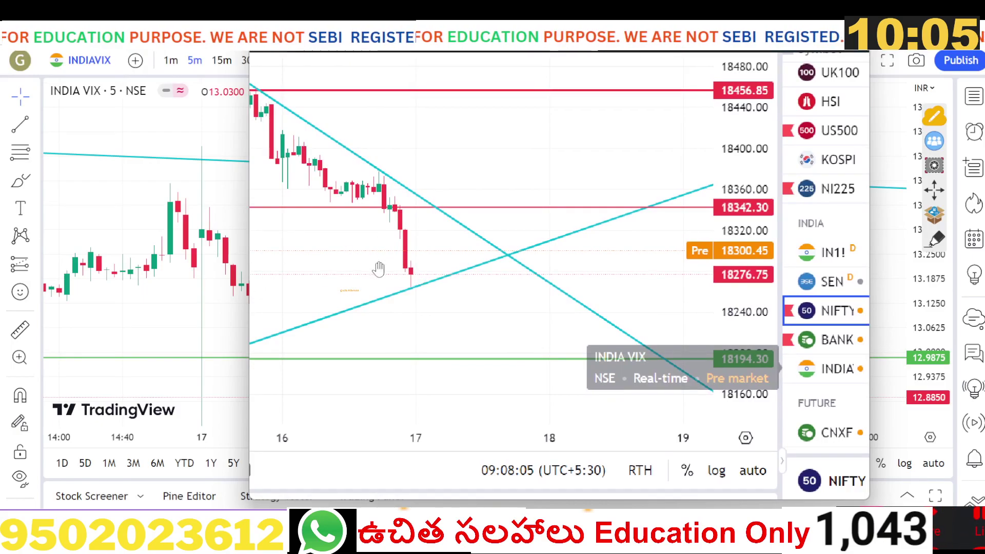
pyautogui.moveTo(350, 284); pyautogui.dragTo(419, 266)
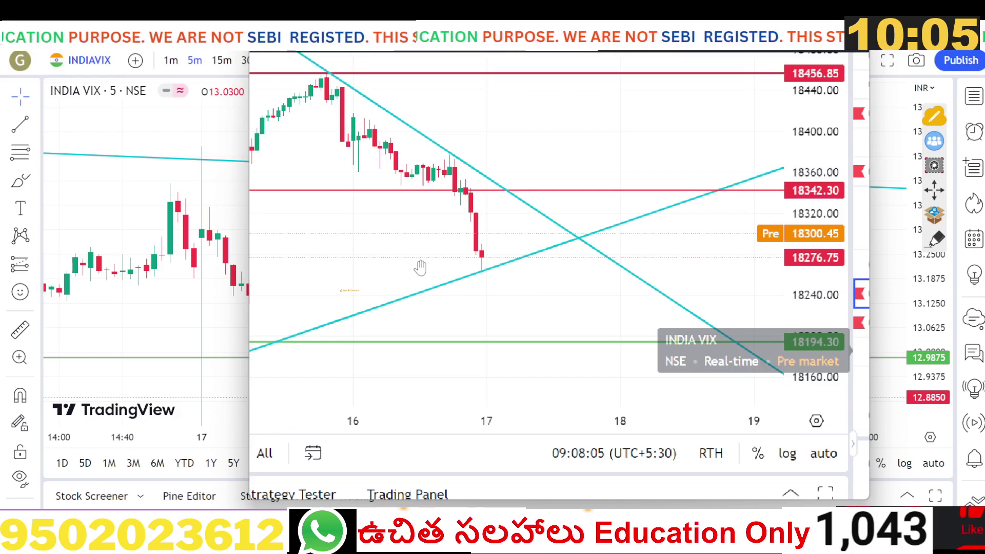
pyautogui.doubleClick(420, 269)
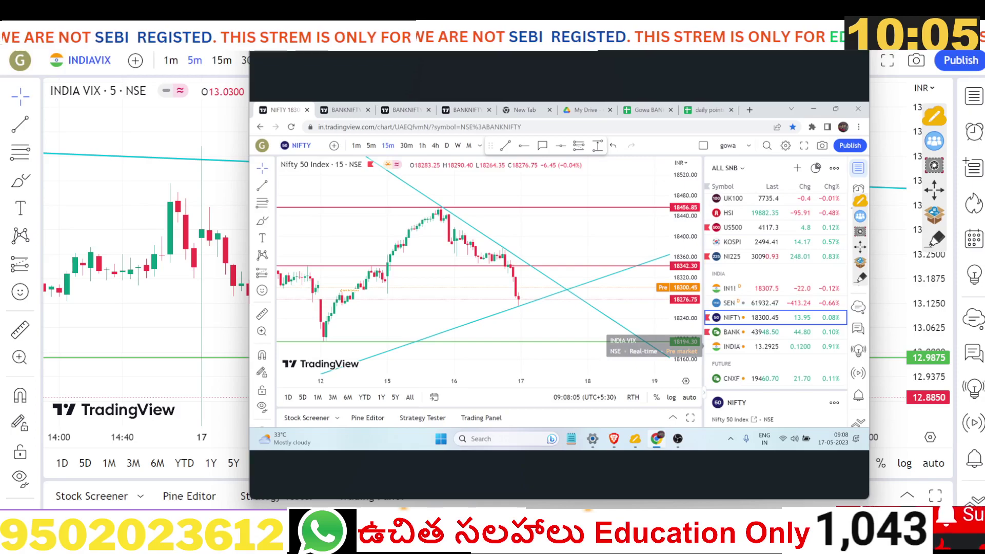
# Switch to the Bank Nifty 5-minute chart and bring up the 16–17 May decline at a larger price scale.
pyautogui.hotkey('alt', 'Tab')
pyautogui.hotkey('ctrl', 'Tab')
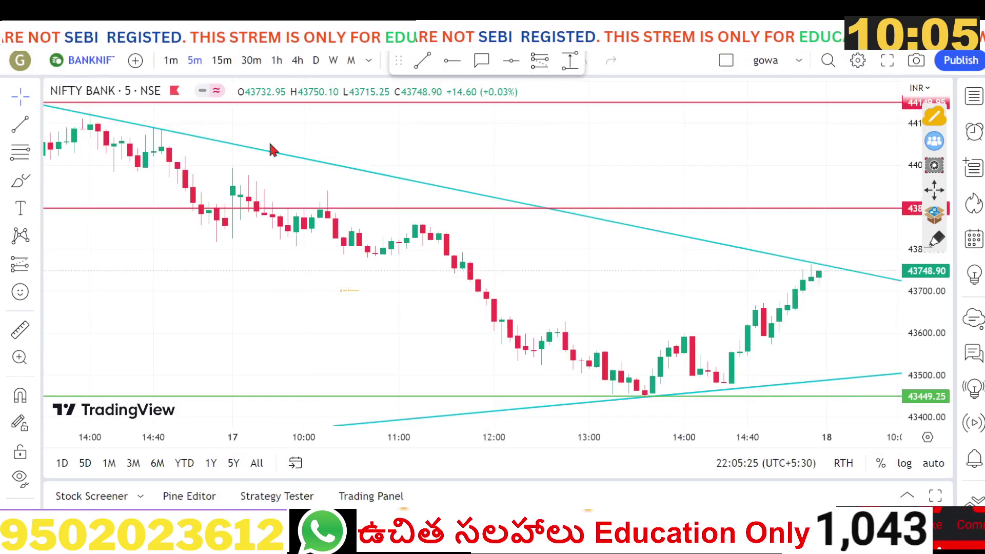
pyautogui.moveTo(440, 288); pyautogui.dragTo(561, 300)
pyautogui.moveTo(940, 317); pyautogui.dragTo(926, 149)
pyautogui.moveTo(560, 260); pyautogui.dragTo(745, 418)
pyautogui.moveTo(512, 381); pyautogui.dragTo(411, 328)
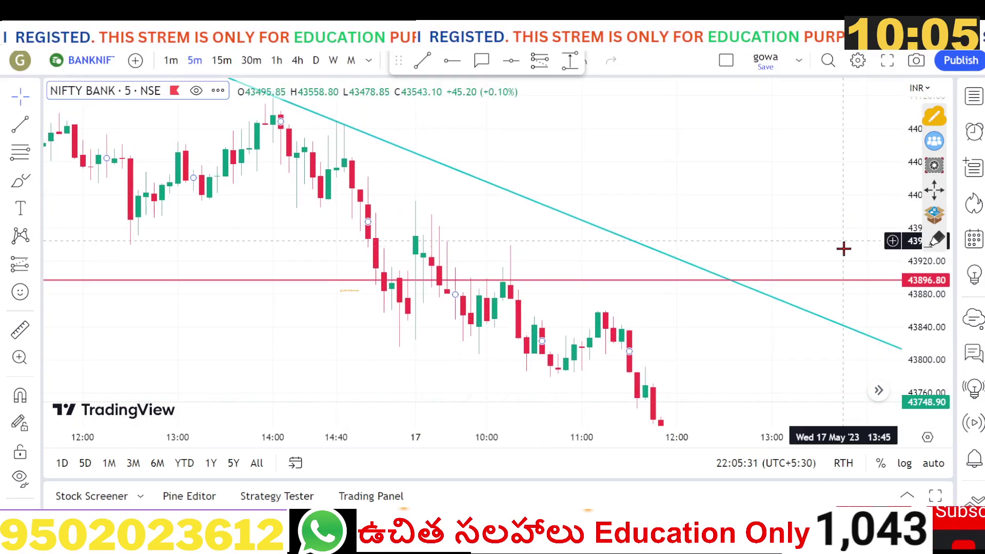
# Mark the 17 May swings as A, B and C with the pen, underline the B low, and clear the marks.
pyautogui.click(934, 245)
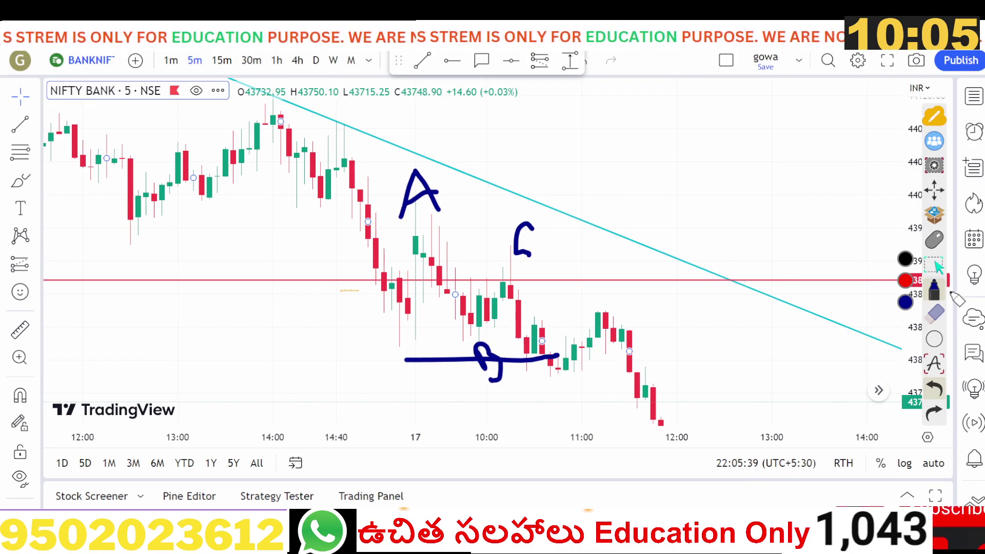
pyautogui.click(905, 307)
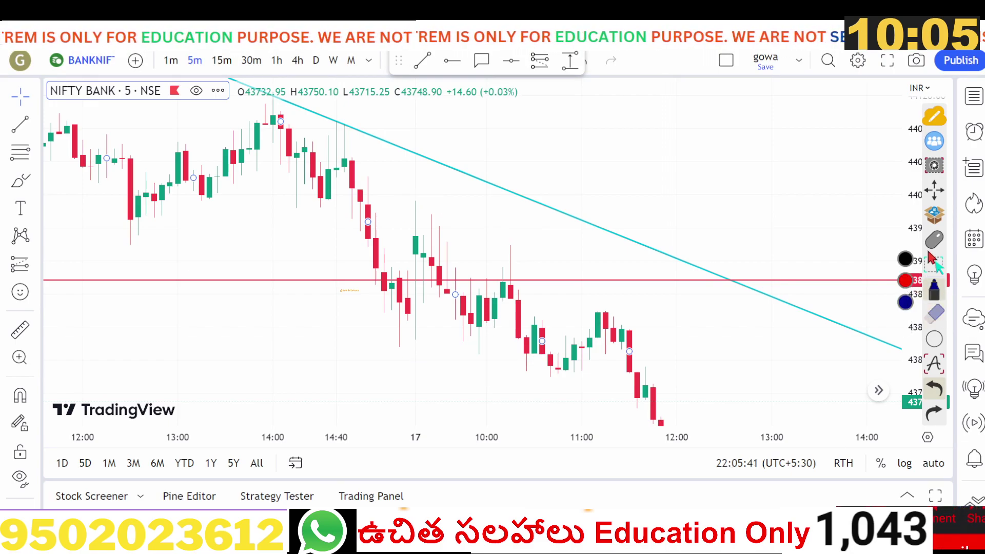
pyautogui.click(935, 240)
# Circle the two 16 May afternoon highs touching the falling trendline with the pen, and clear the marks.
pyautogui.moveTo(574, 337)
pyautogui.mouseDown()
pyautogui.moveTo(613, 383)
pyautogui.moveTo(805, 470)
pyautogui.mouseUp()
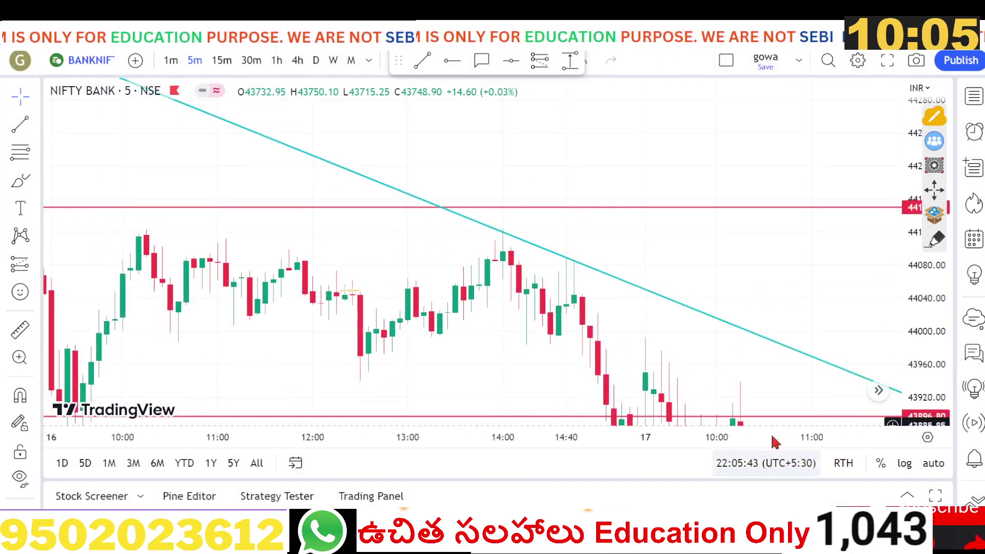
pyautogui.moveTo(572, 295); pyautogui.dragTo(466, 240)
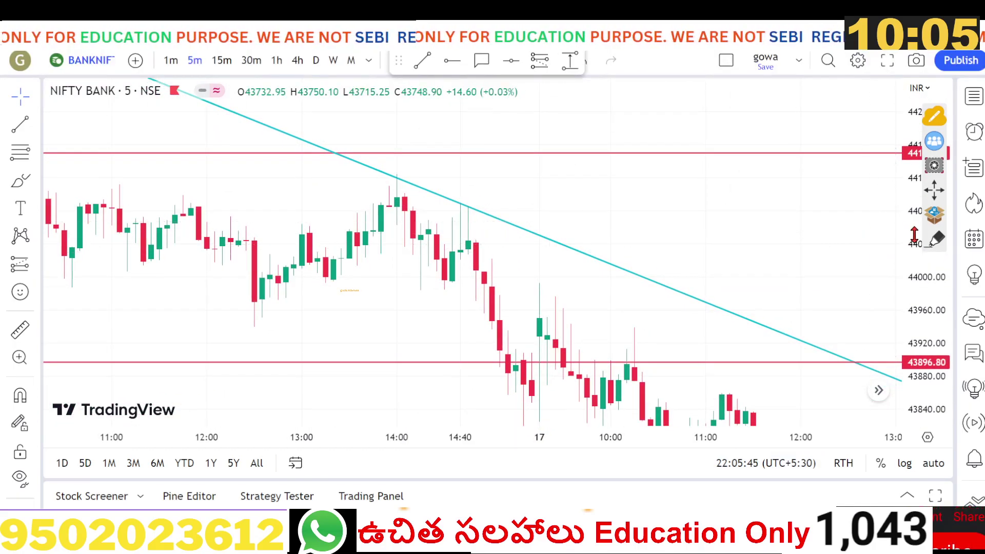
pyautogui.click(933, 241)
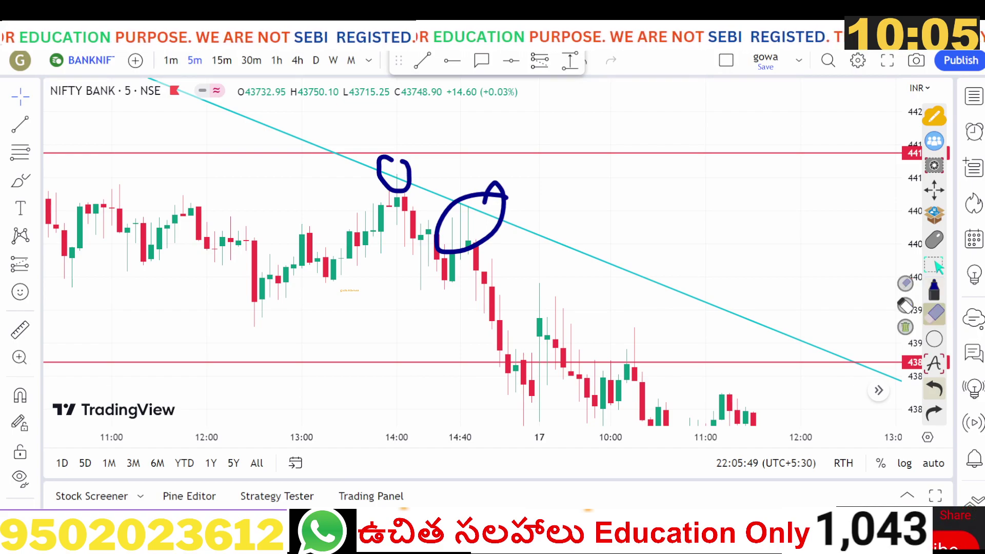
pyautogui.click(906, 307)
pyautogui.click(935, 264)
# Switch the chart to 15 minutes and draw a trend line from the 15 May 09:15 low to 16 May 12:45.
pyautogui.moveTo(770, 268); pyautogui.dragTo(575, 121)
pyautogui.click(217, 67)
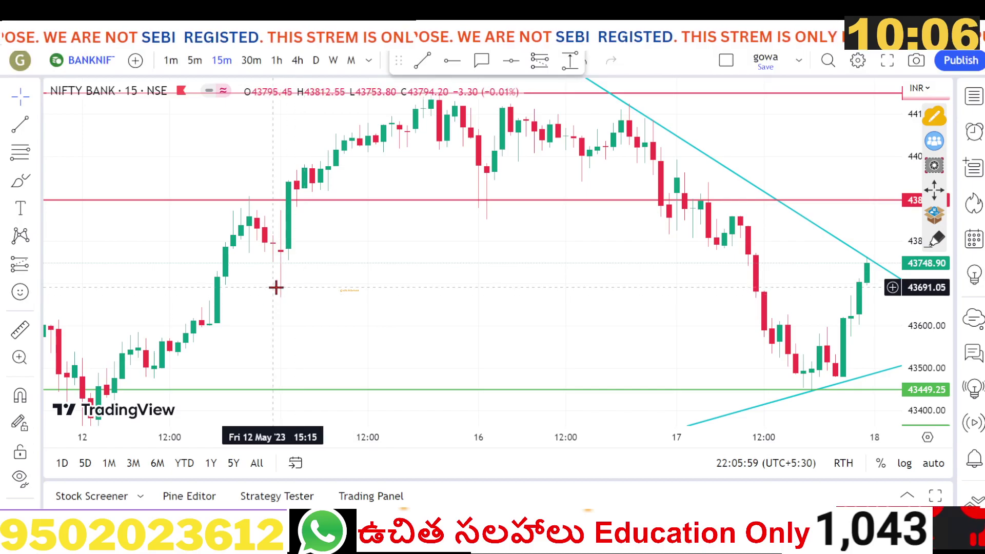
pyautogui.moveTo(276, 287); pyautogui.dragTo(288, 277)
pyautogui.click(422, 60)
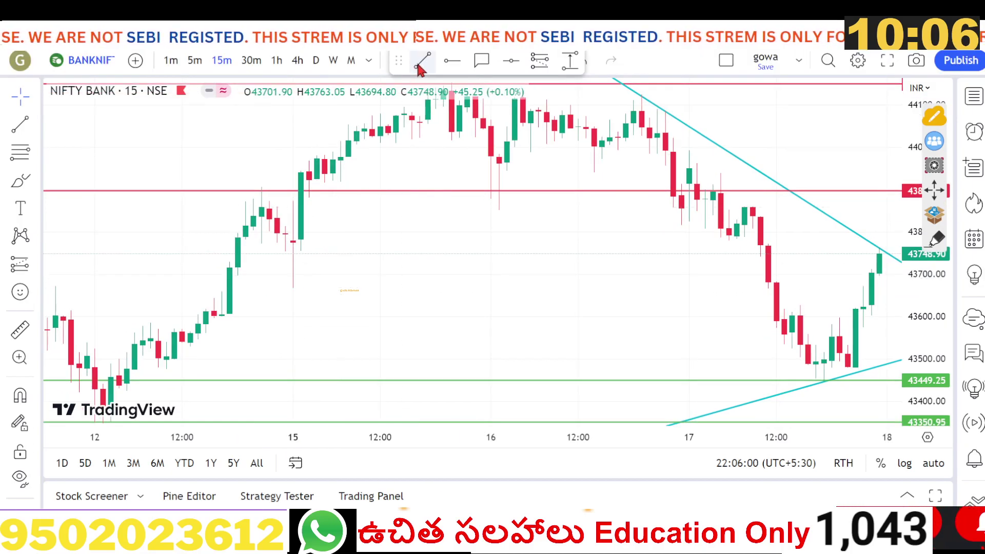
pyautogui.click(293, 289)
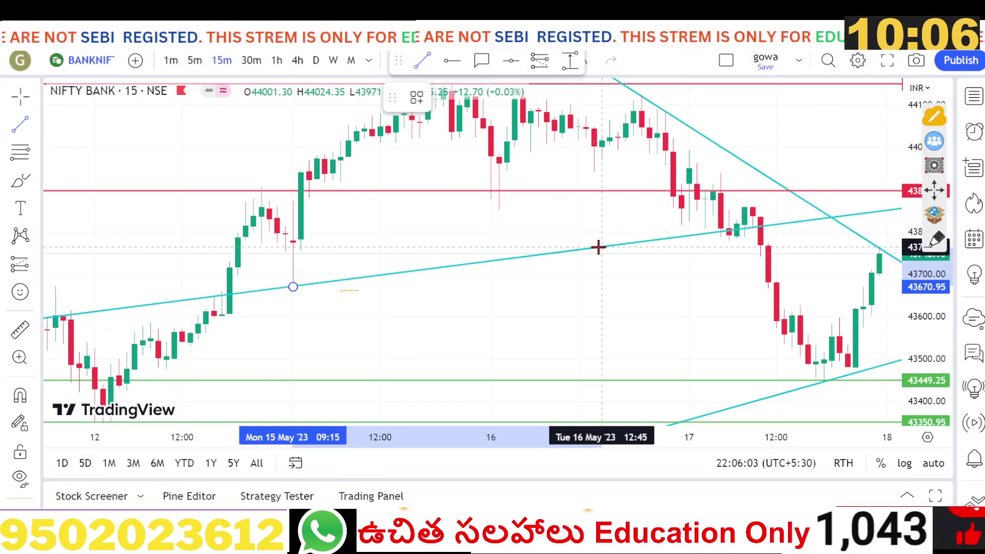
pyautogui.click(603, 250)
# Move the new trend line's start point to the 12 May 10:15 low, and delete the line.
pyautogui.moveTo(706, 308); pyautogui.dragTo(593, 247)
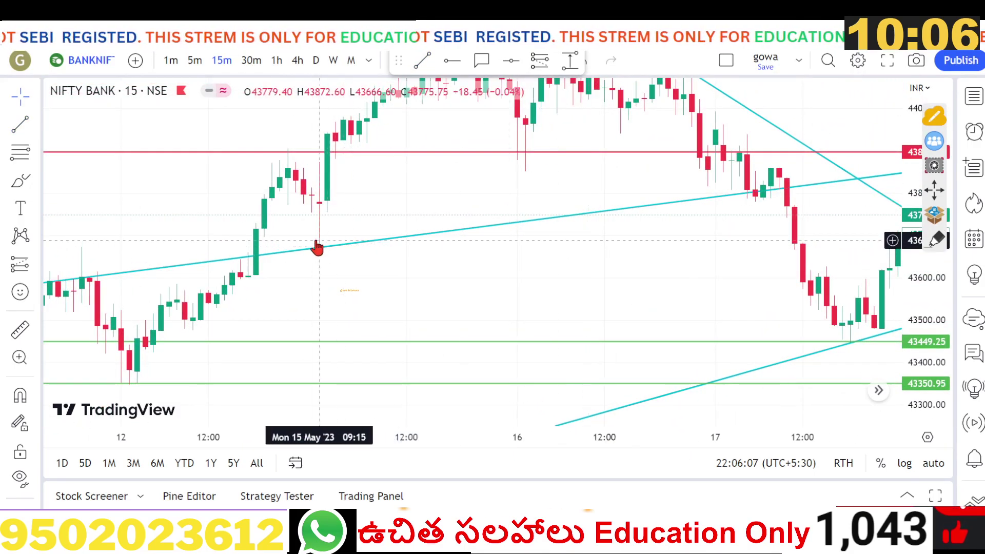
pyautogui.moveTo(319, 248); pyautogui.dragTo(155, 381)
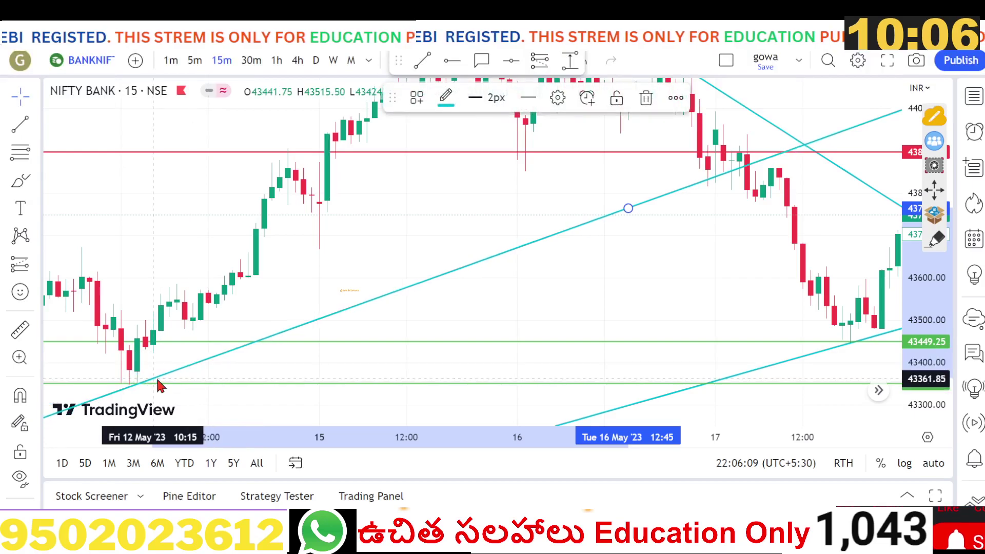
pyautogui.click(719, 191)
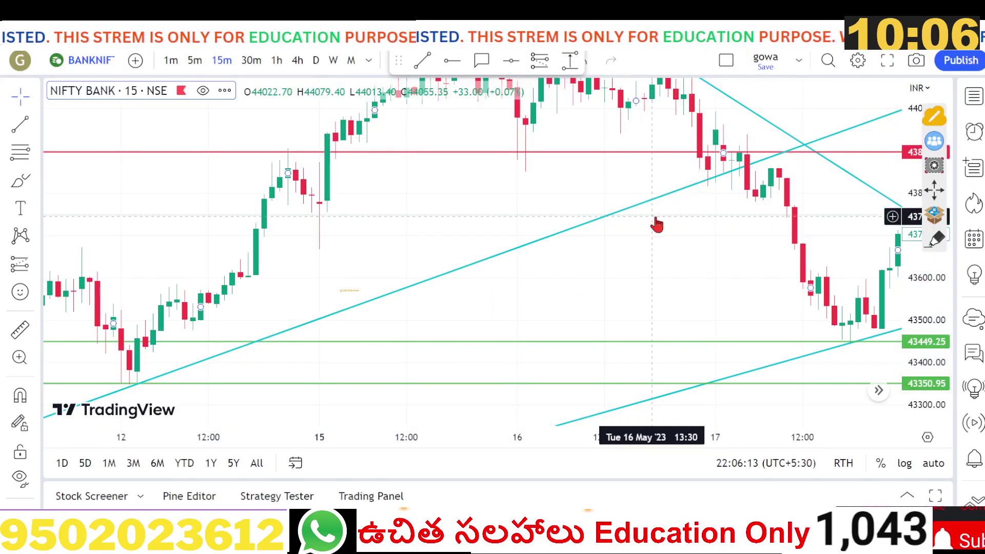
pyautogui.click(630, 210)
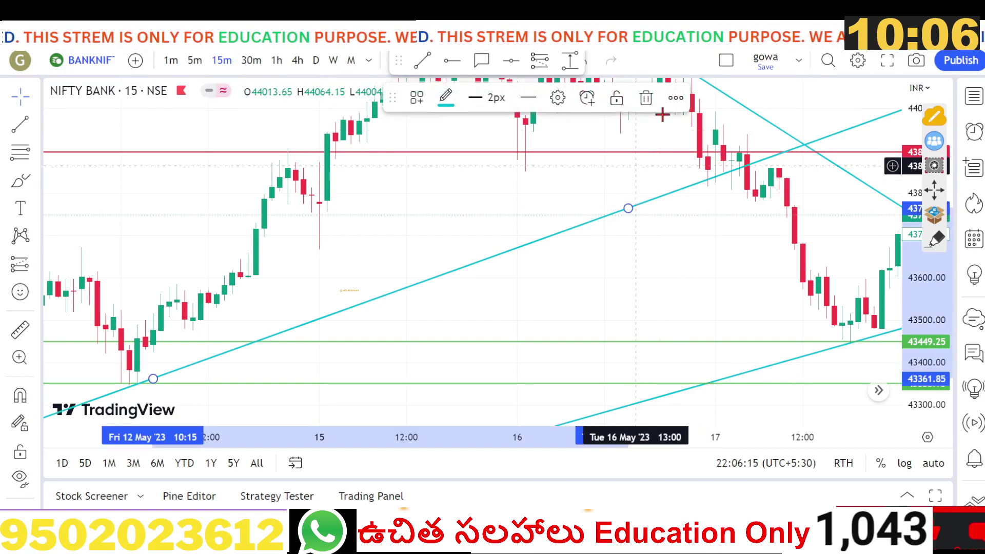
pyautogui.click(647, 98)
# Circle the 11 and 12 May support area and trace the swings above it with the pen, and clear the marks.
pyautogui.hscroll(-10, 563, 286)
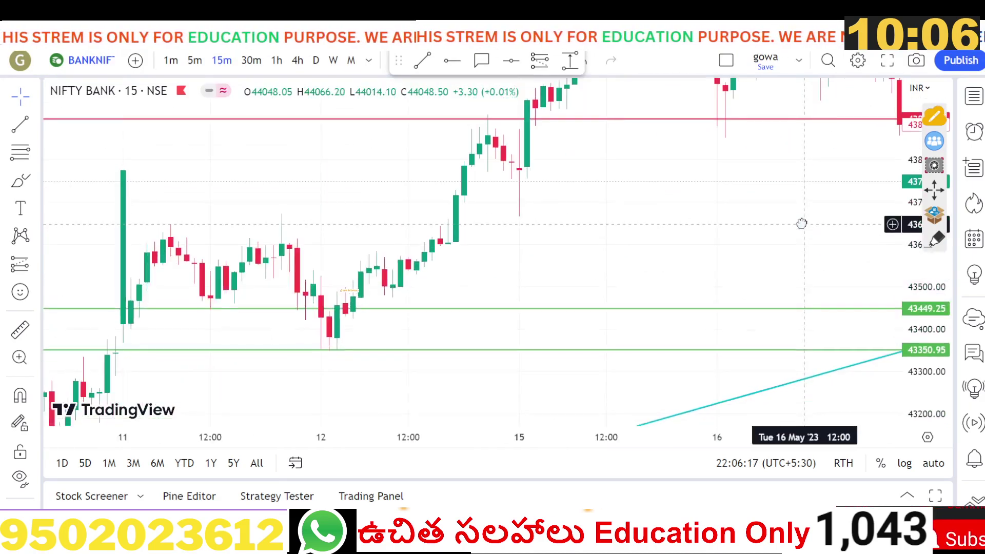
pyautogui.moveTo(574, 429); pyautogui.dragTo(609, 435)
pyautogui.moveTo(595, 226); pyautogui.dragTo(250, 252)
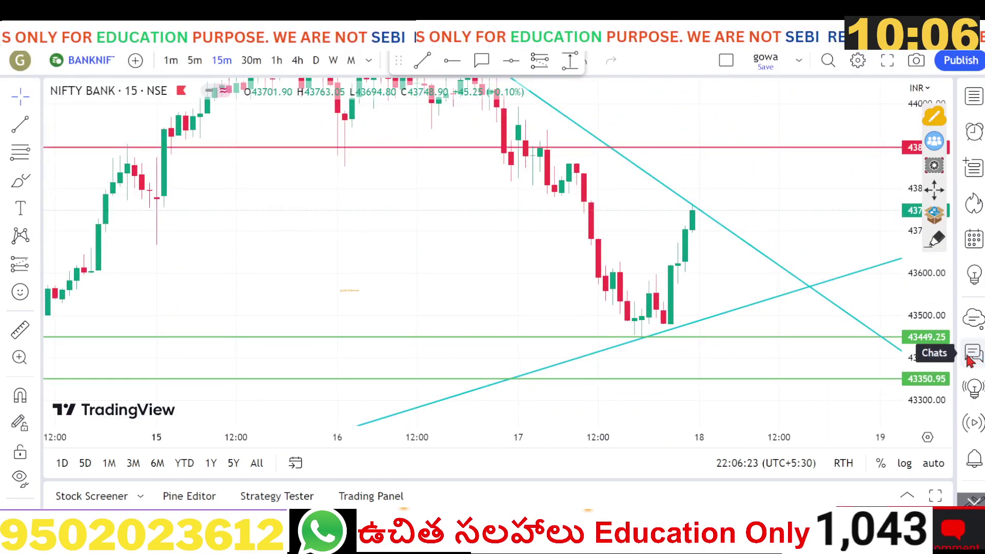
pyautogui.moveTo(263, 275); pyautogui.dragTo(631, 245)
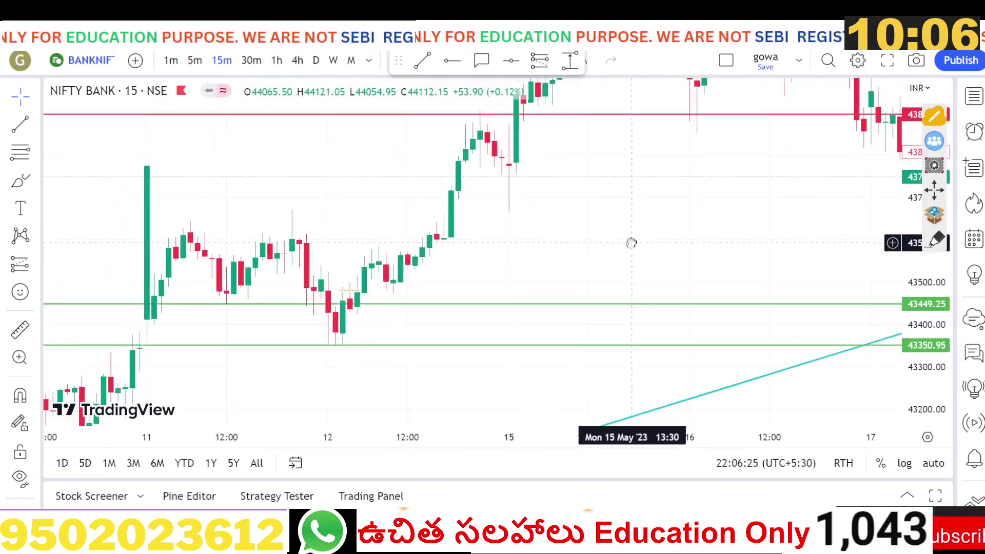
pyautogui.moveTo(424, 268); pyautogui.dragTo(563, 251)
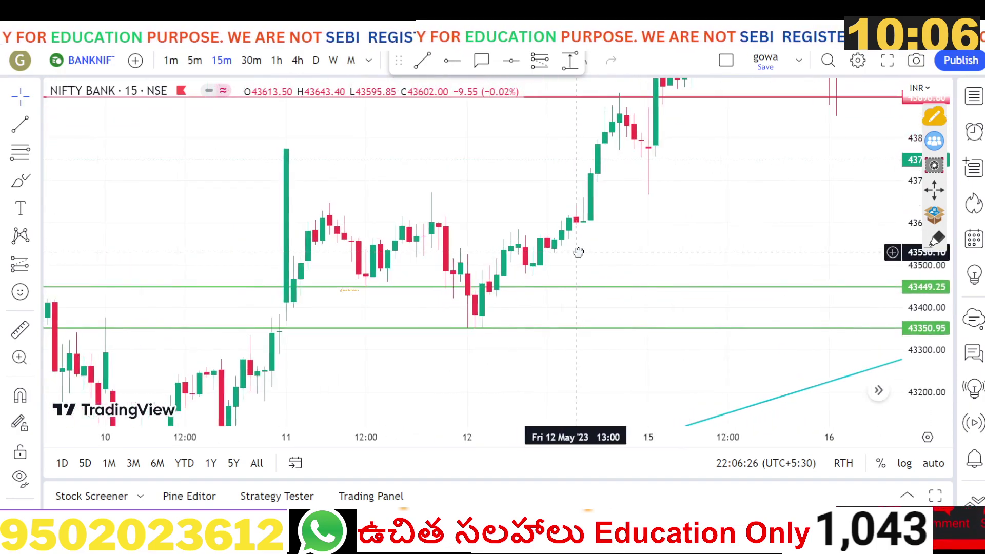
pyautogui.click(942, 239)
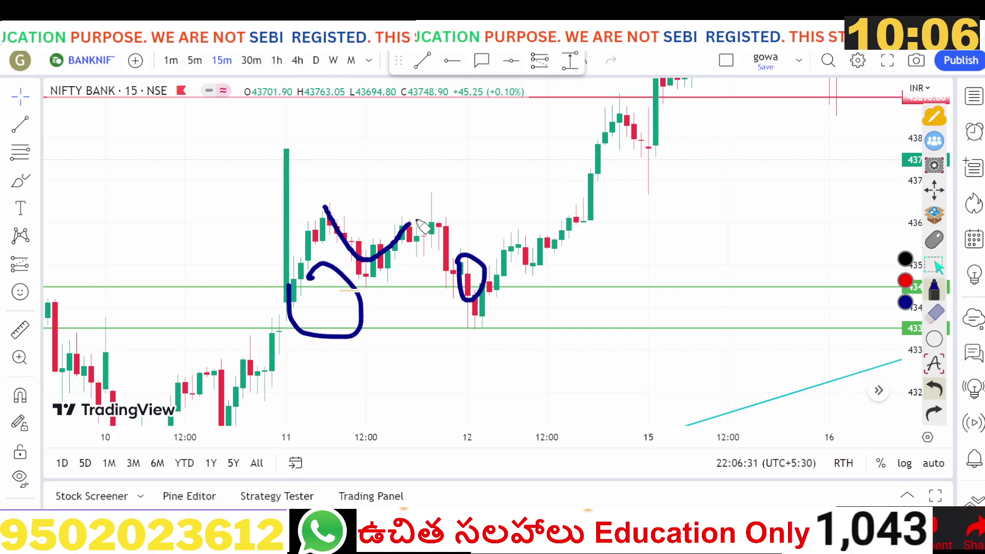
pyautogui.click(929, 316)
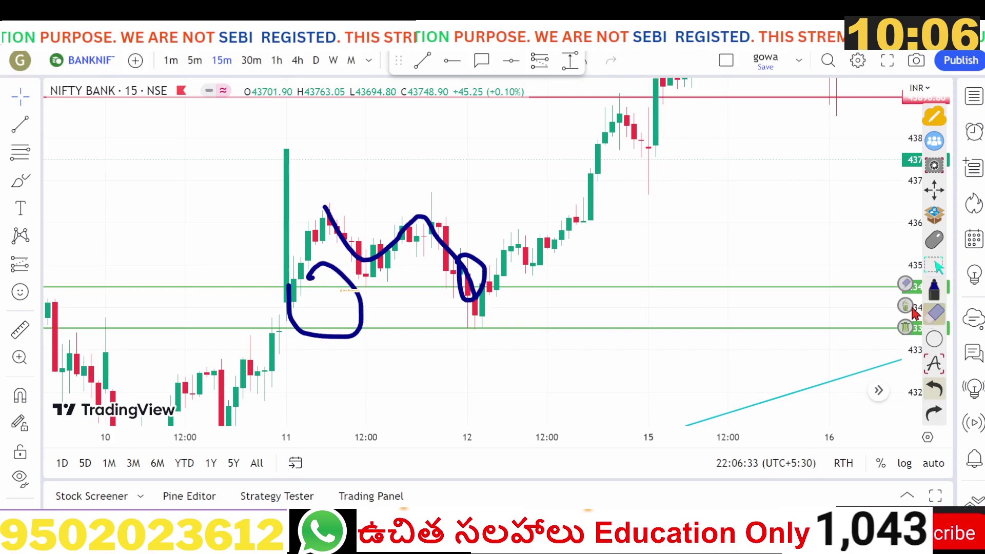
pyautogui.click(933, 240)
# Label the 17 May bottom on the 15-minute chart as A, B and C with the pen, and clear the labels.
pyautogui.moveTo(685, 231); pyautogui.dragTo(6, 277)
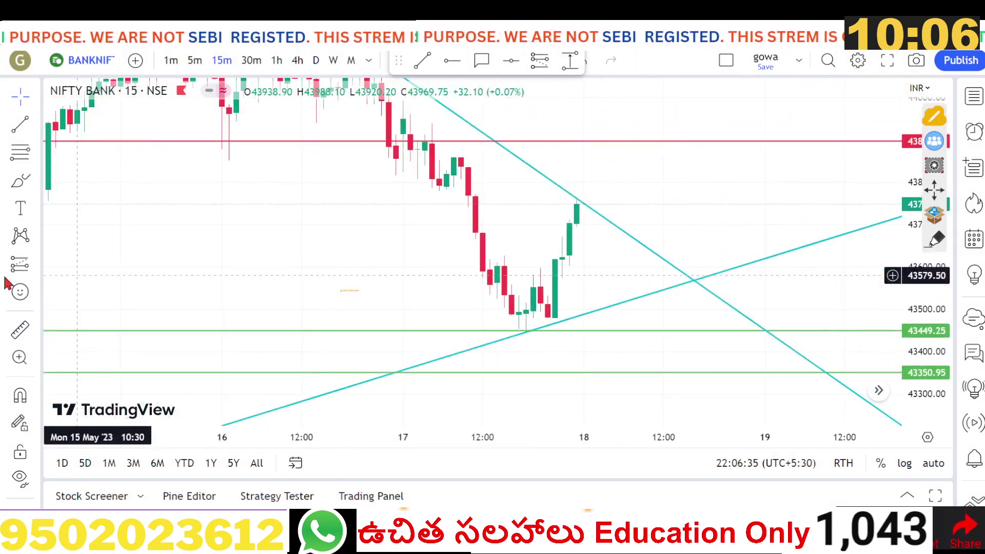
pyautogui.click(943, 241)
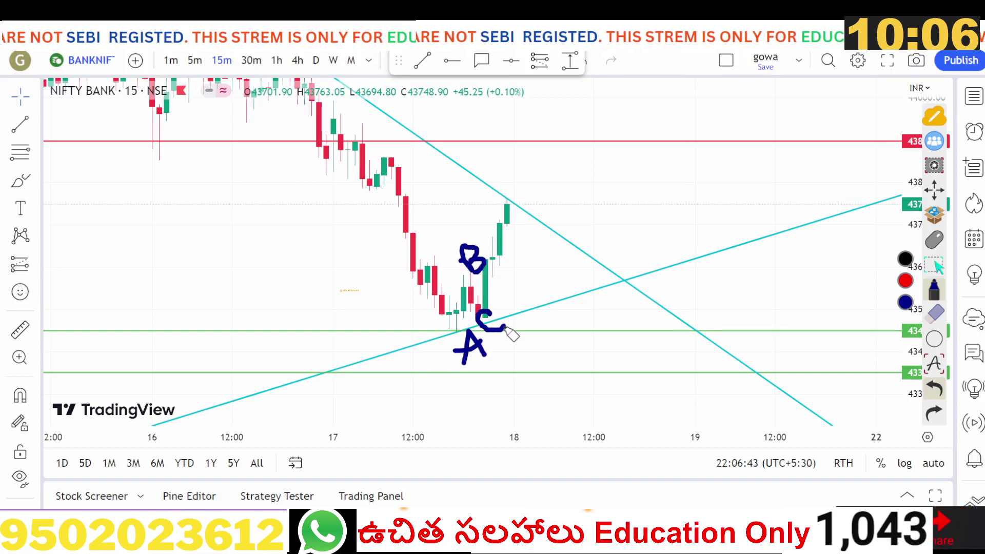
pyautogui.click(934, 315)
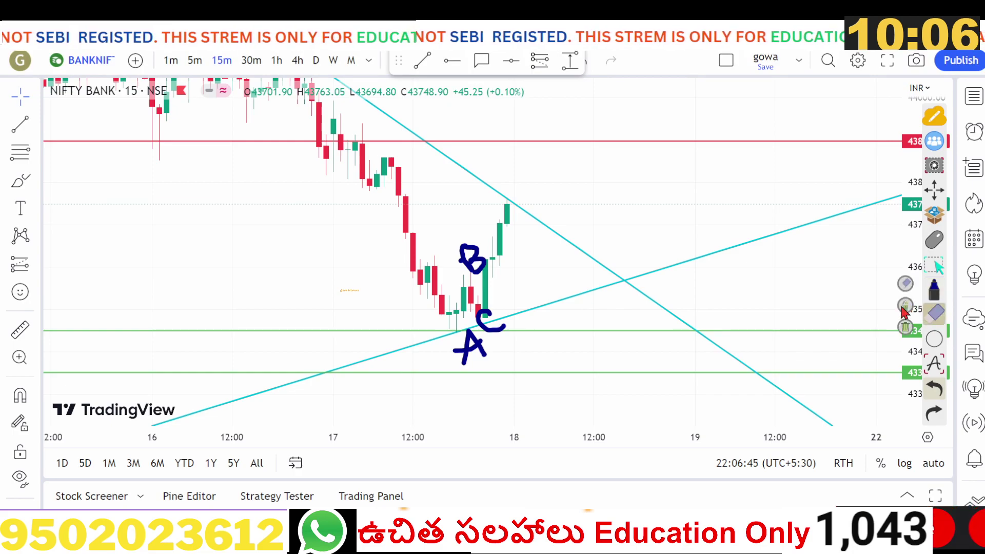
pyautogui.click(904, 307)
pyautogui.click(932, 239)
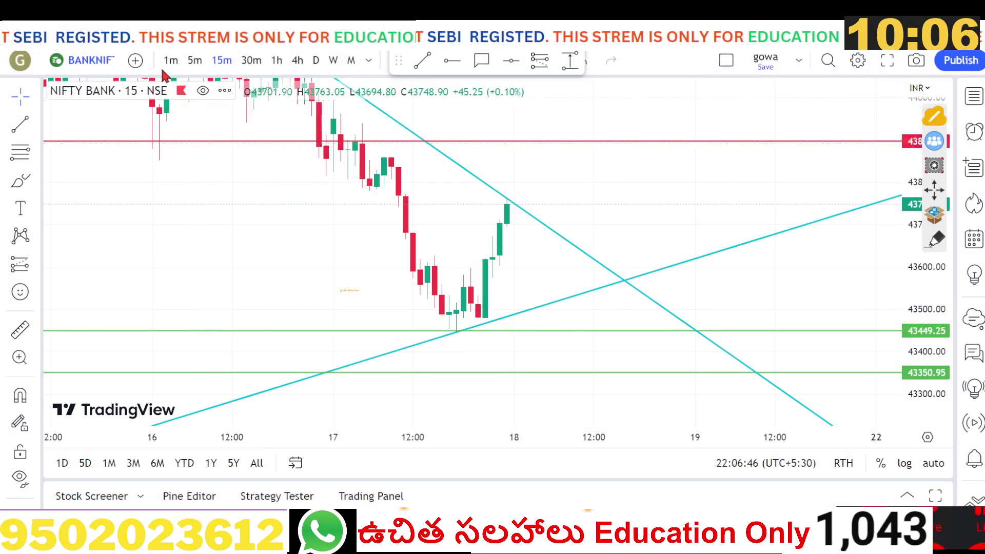
# Switch the Bank Nifty chart to 5-minute candles and enlarge the 17 May rebound between the two trendlines.
pyautogui.click(188, 62)
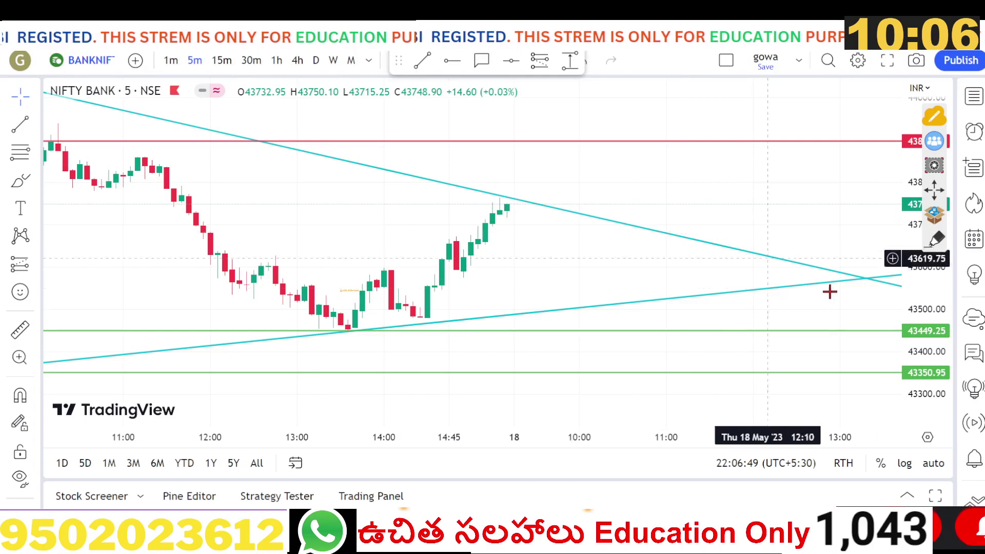
pyautogui.moveTo(869, 348); pyautogui.dragTo(898, 215)
pyautogui.moveTo(795, 253); pyautogui.dragTo(916, 385)
pyautogui.moveTo(908, 314); pyautogui.dragTo(920, 237)
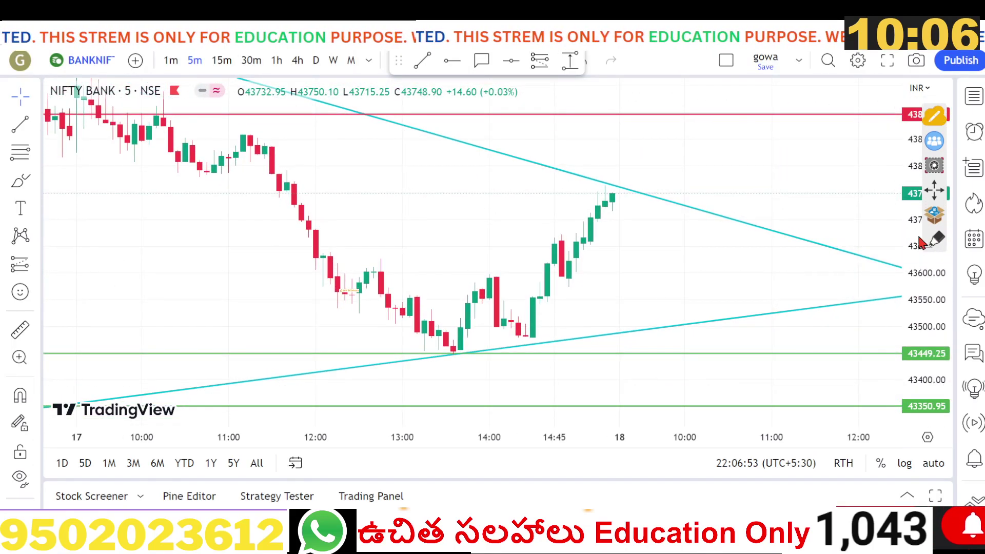
# Label the same 17 May rebound swings as A, B and C on the 5-minute chart, and clear the labels.
pyautogui.click(933, 240)
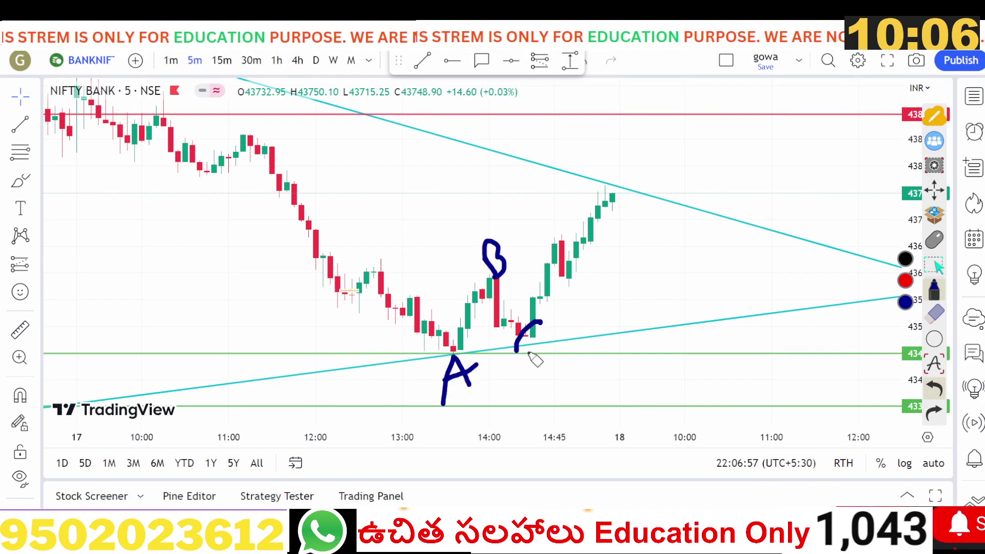
pyautogui.click(934, 318)
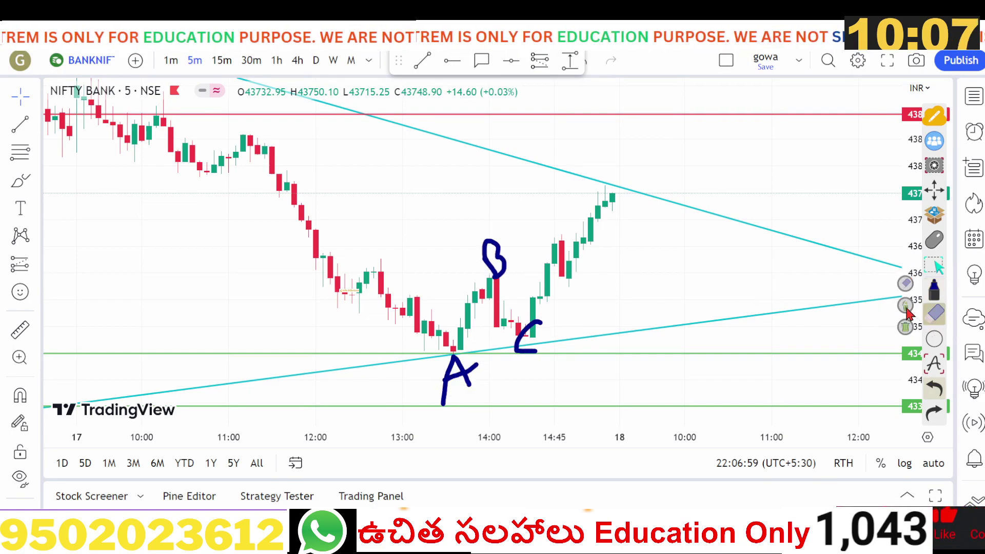
pyautogui.click(906, 310)
pyautogui.click(934, 241)
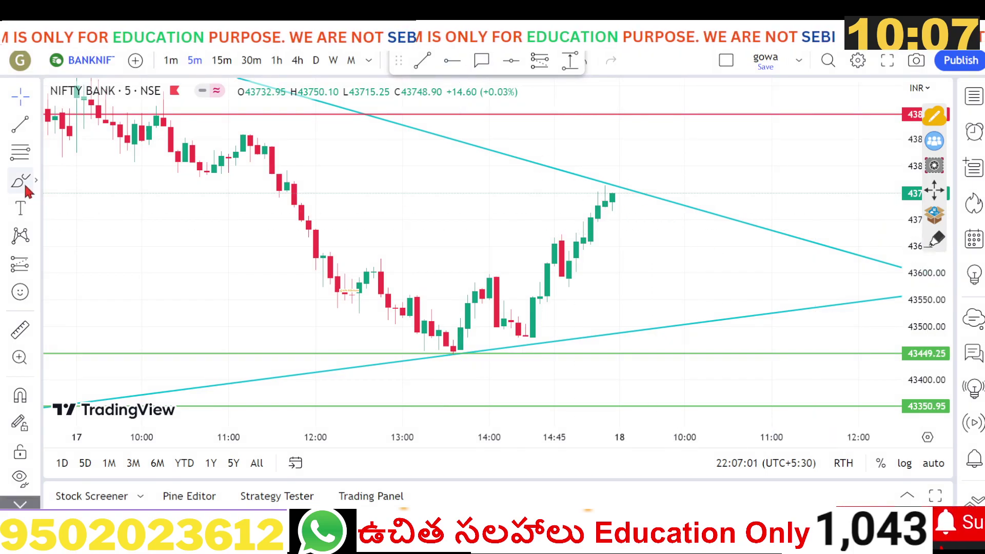
# Place a Fibonacci retracement from the 13:30 low to the first rebound high on 17 May, and delete it.
pyautogui.click(18, 153)
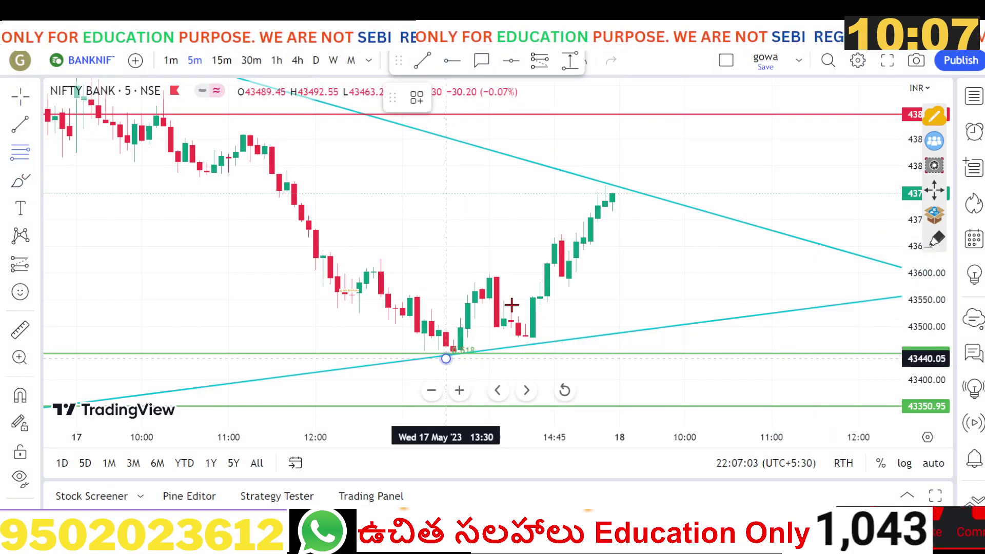
pyautogui.click(446, 358)
pyautogui.click(518, 273)
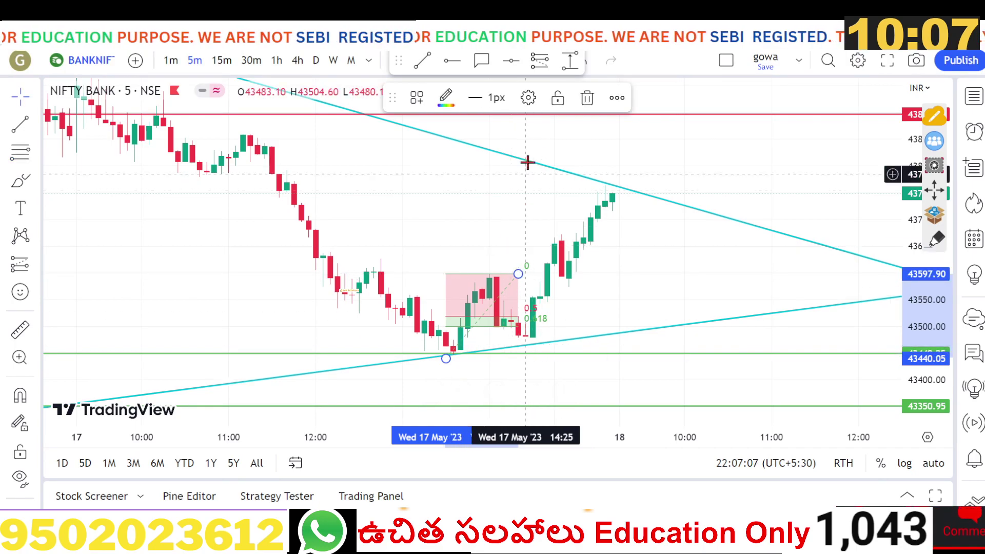
pyautogui.click(586, 98)
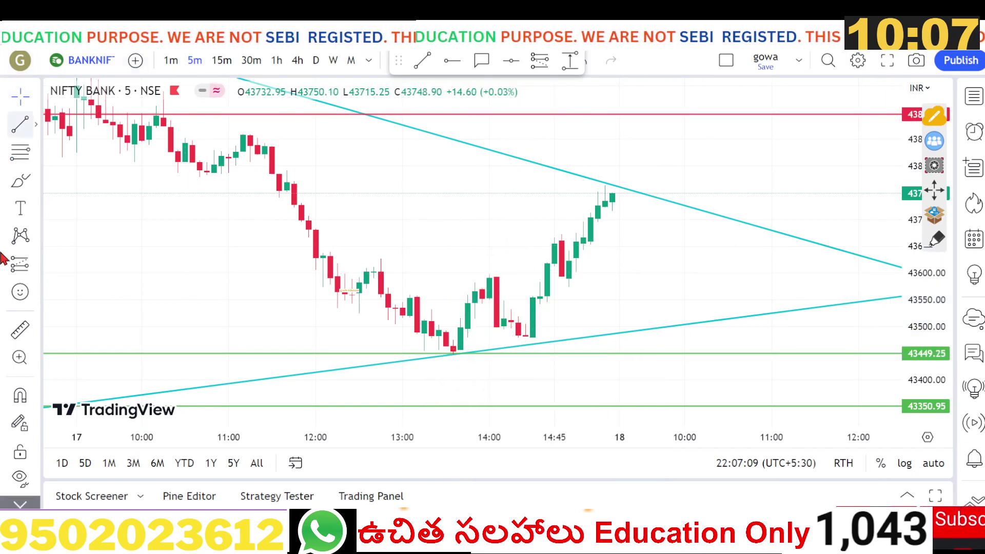
# Remove all drawings and indicators from the Bank Nifty chart and switch it to 15-minute candles.
pyautogui.scroll(-4, 44, 422)
pyautogui.scroll(-2, 15, 456)
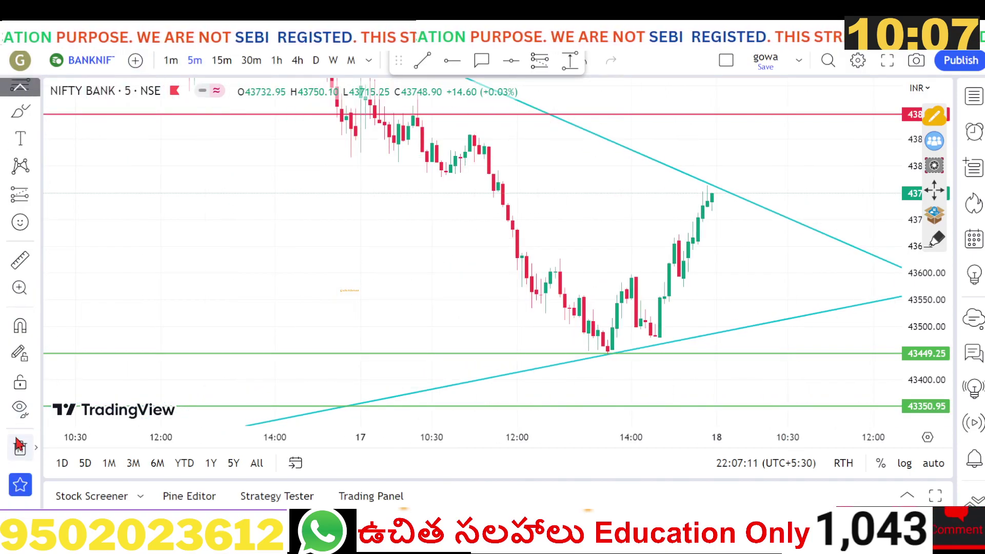
pyautogui.click(19, 449)
pyautogui.click(88, 494)
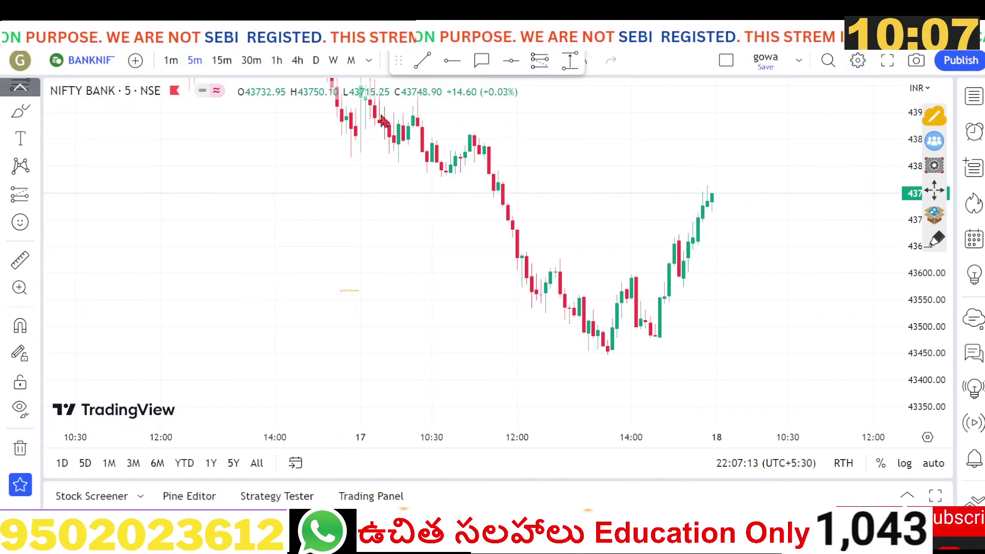
pyautogui.moveTo(416, 236); pyautogui.dragTo(427, 238)
pyautogui.moveTo(571, 273); pyautogui.dragTo(567, 270)
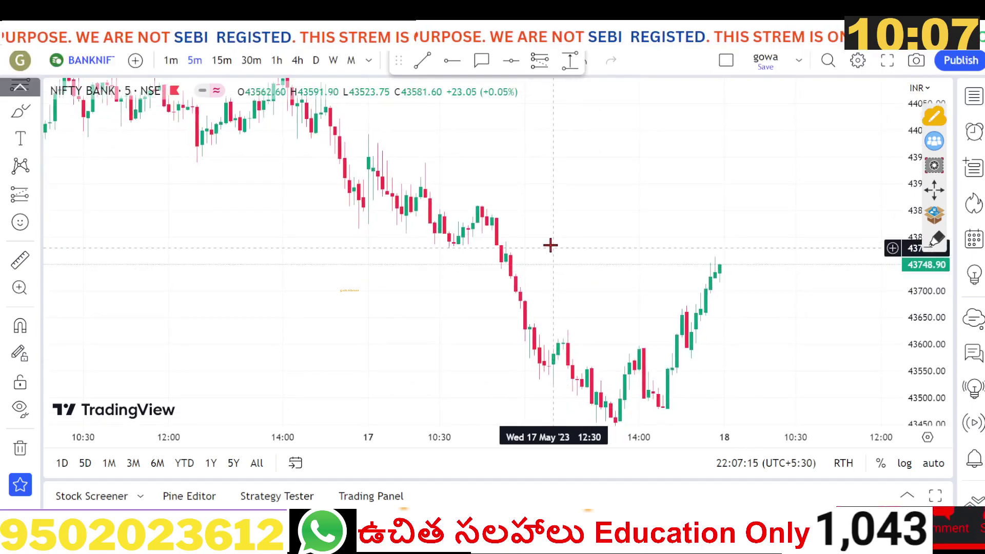
pyautogui.click(226, 61)
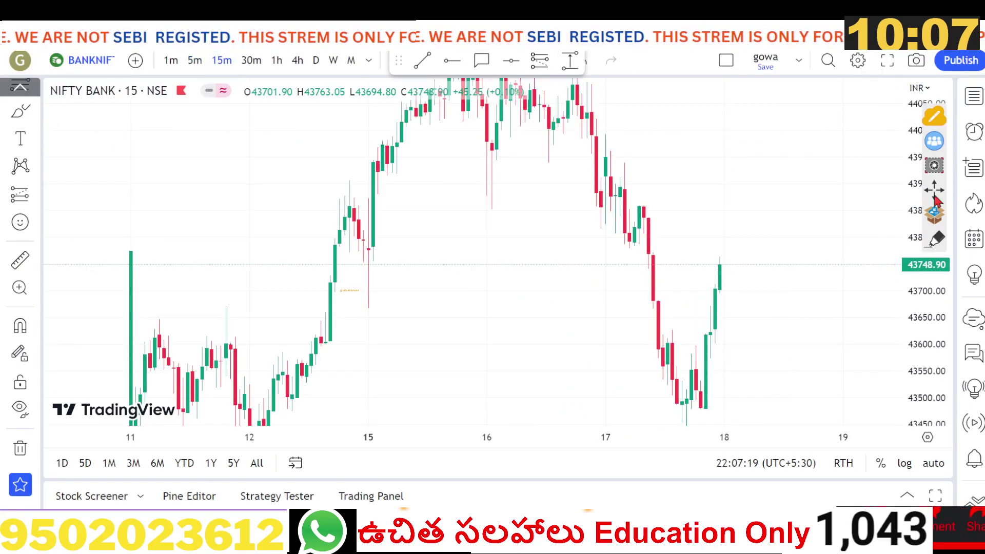
# Switch to the 5-minute Nifty chart, dismissing the connection limit notice, and bring the 17 May opening decline into view.
pyautogui.moveTo(930, 193); pyautogui.dragTo(978, 196)
pyautogui.moveTo(917, 218); pyautogui.dragTo(912, 349)
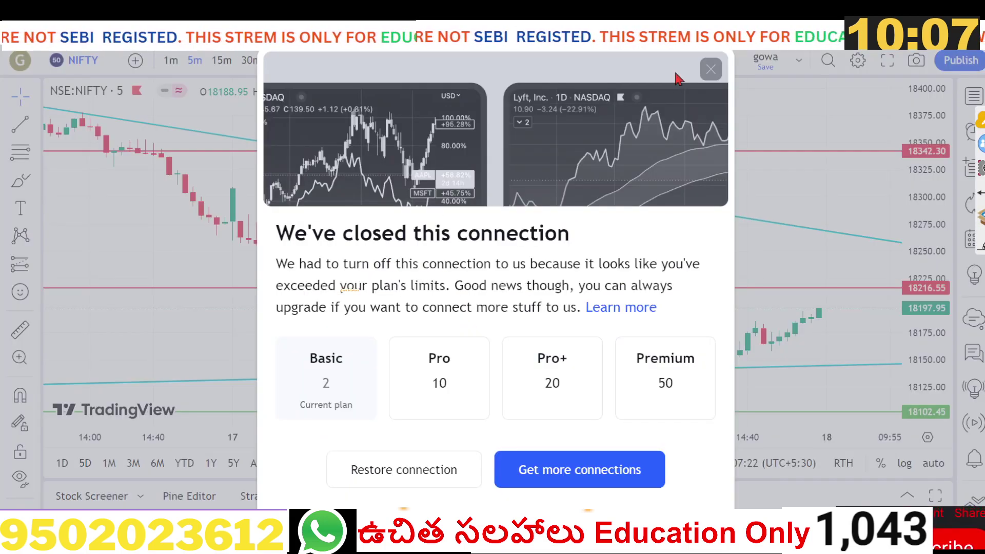
pyautogui.click(710, 68)
pyautogui.moveTo(942, 351); pyautogui.dragTo(897, 186)
pyautogui.moveTo(418, 221); pyautogui.dragTo(552, 284)
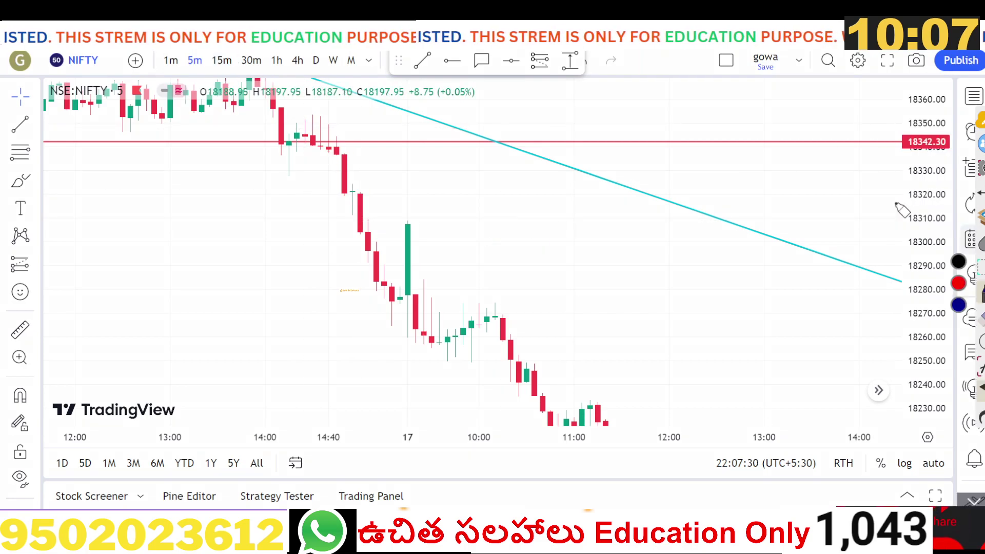
# Label the 17 May opening swings as A, B and C with the pen, underline the low at B, and clear the marks.
pyautogui.moveTo(412, 237)
pyautogui.mouseDown()
pyautogui.moveTo(416, 194)
pyautogui.moveTo(447, 234)
pyautogui.moveTo(454, 209)
pyautogui.mouseUp()
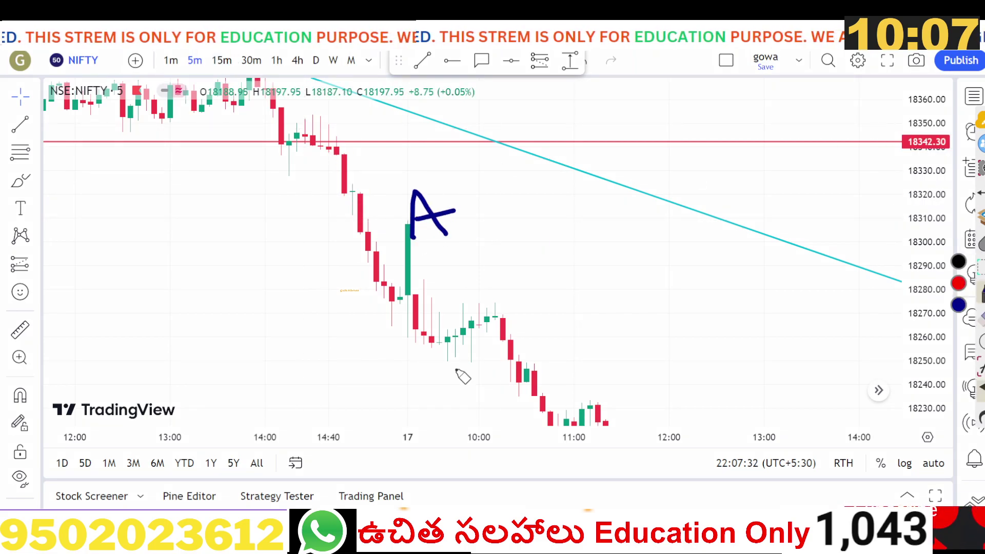
pyautogui.moveTo(464, 389); pyautogui.dragTo(477, 391)
pyautogui.moveTo(508, 271); pyautogui.dragTo(510, 295)
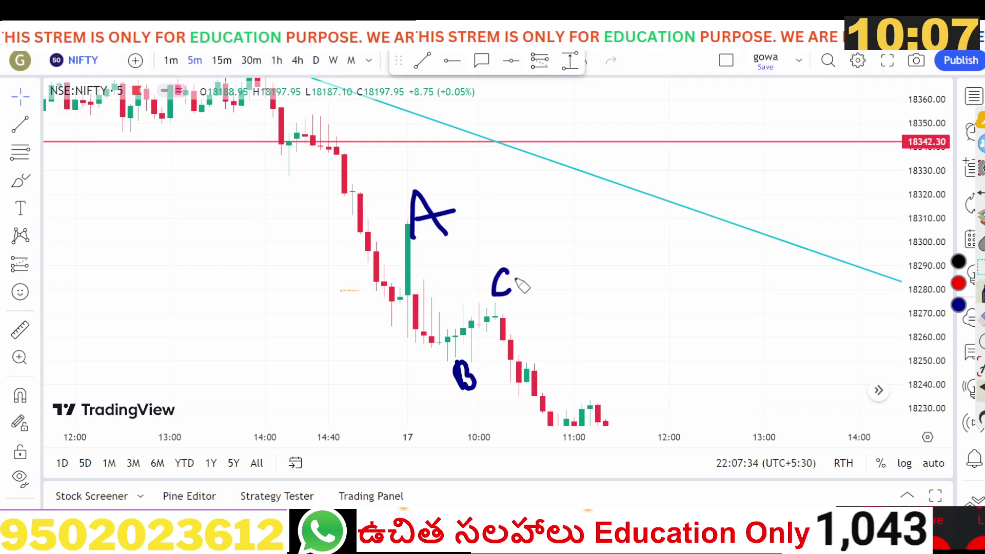
pyautogui.moveTo(403, 373); pyautogui.dragTo(574, 350)
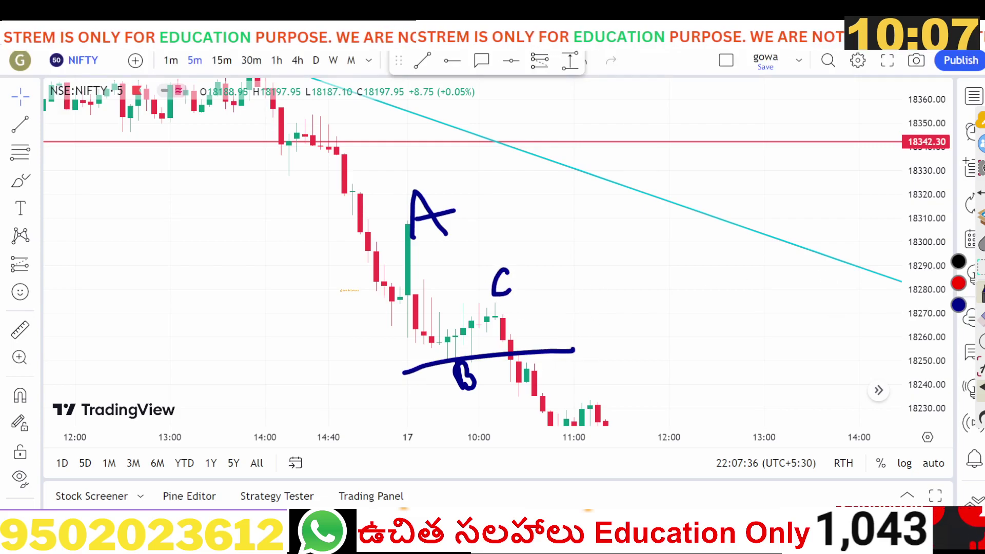
pyautogui.click(980, 312)
pyautogui.click(959, 308)
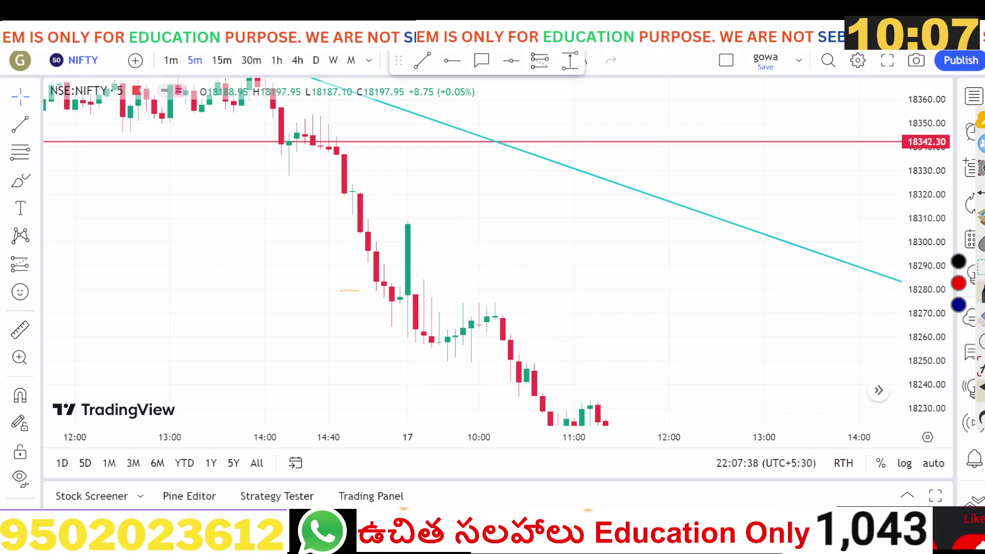
# Draw a falling pen stroke beside the 17 May decline and bring the afternoon lows into view.
pyautogui.moveTo(601, 212); pyautogui.dragTo(689, 339)
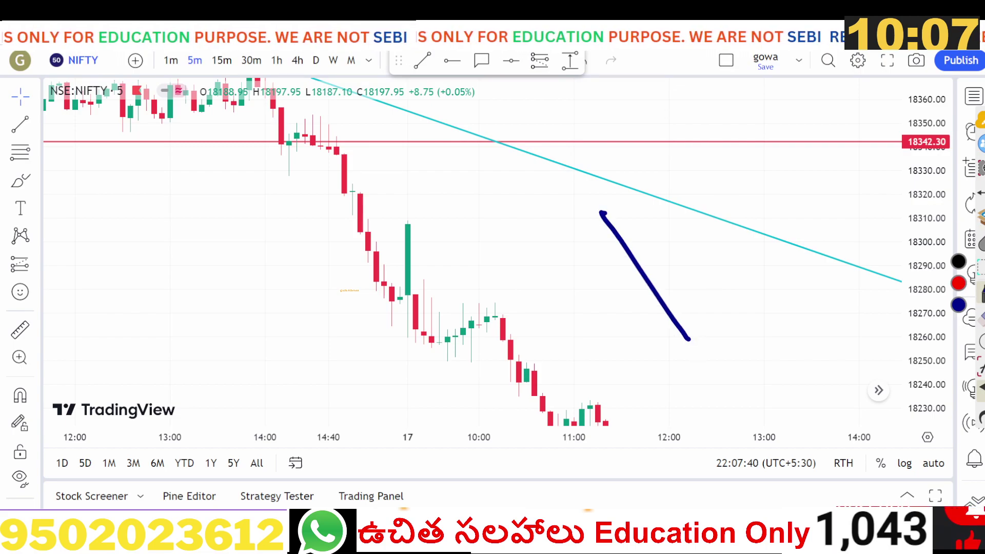
pyautogui.click(978, 173)
pyautogui.moveTo(807, 242); pyautogui.dragTo(604, 134)
pyautogui.moveTo(479, 264); pyautogui.dragTo(456, 157)
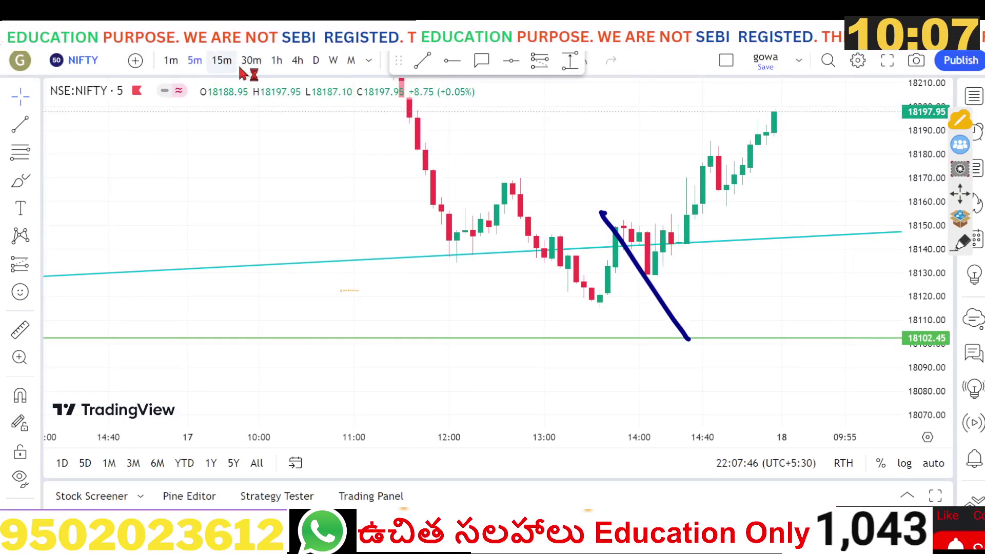
# Switch the Nifty chart to 15-minute candles and reload the page.
pyautogui.click(221, 60)
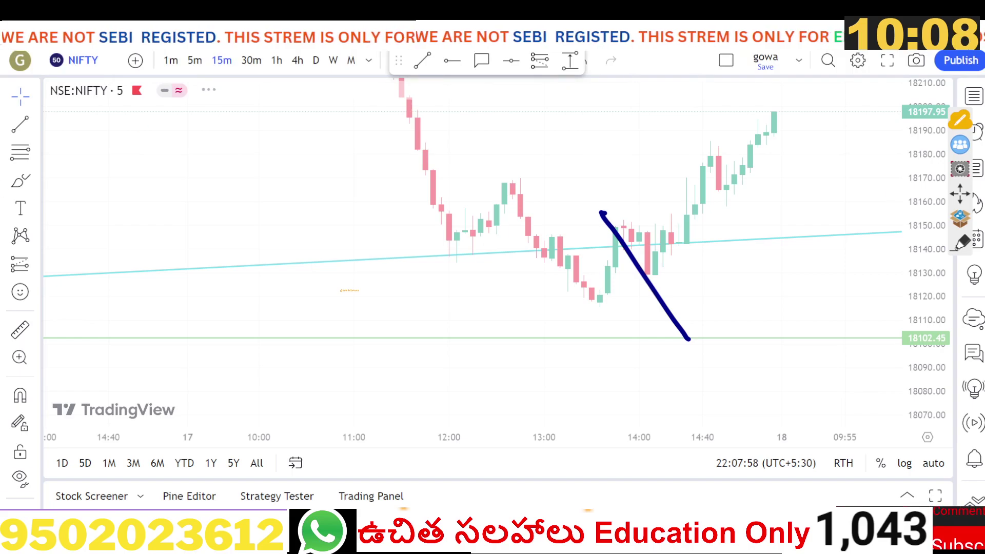
pyautogui.press('F5')
pyautogui.click(568, 118)
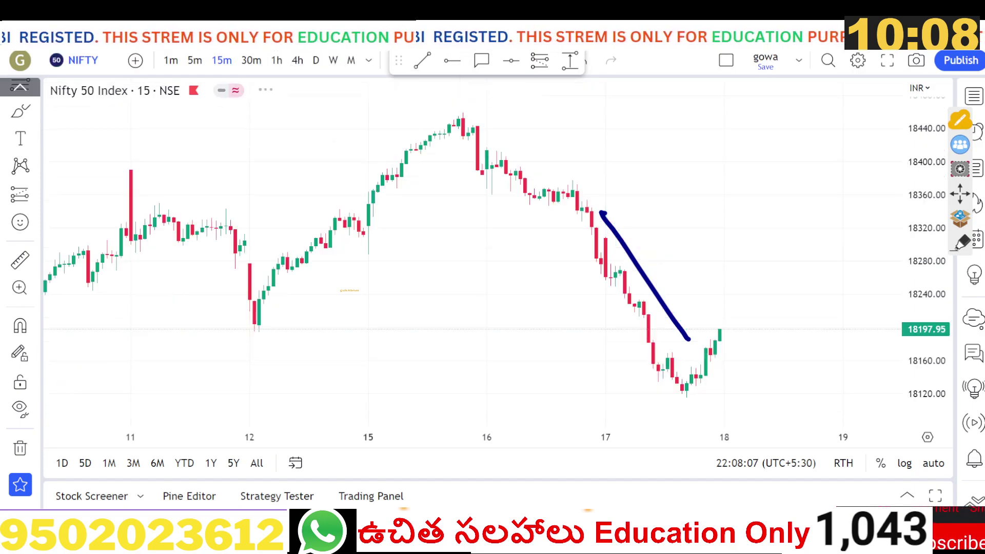
# Circle the early May and 17 May lows around the 18102.45 and 18044.10 support lines with the pen, and clear the marks.
pyautogui.moveTo(458, 249); pyautogui.dragTo(432, 140)
pyautogui.moveTo(508, 446); pyautogui.dragTo(758, 273)
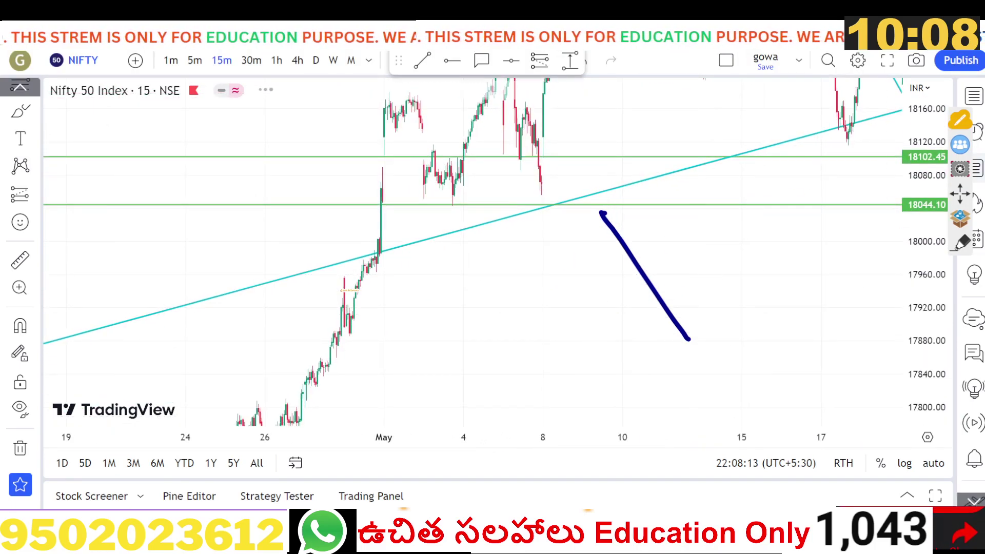
pyautogui.click(963, 246)
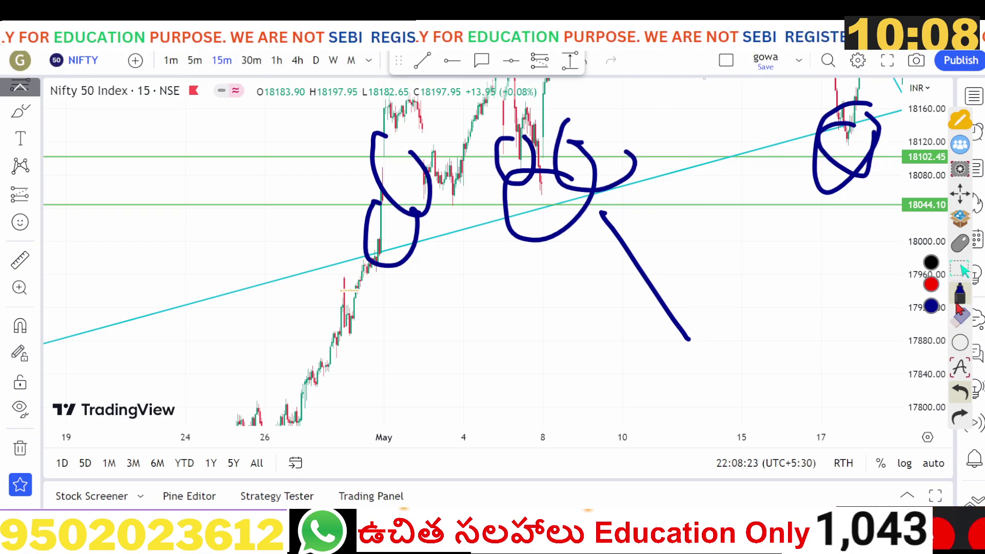
pyautogui.click(931, 308)
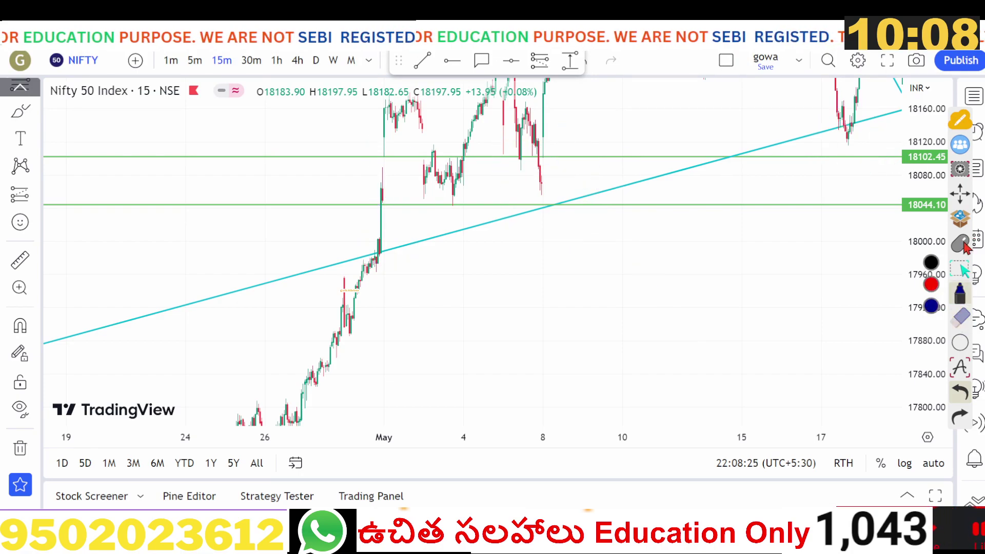
# Raise the 18102.45 support line to 18118.50, close to the 17 May low.
pyautogui.click(961, 243)
pyautogui.moveTo(862, 143); pyautogui.dragTo(810, 289)
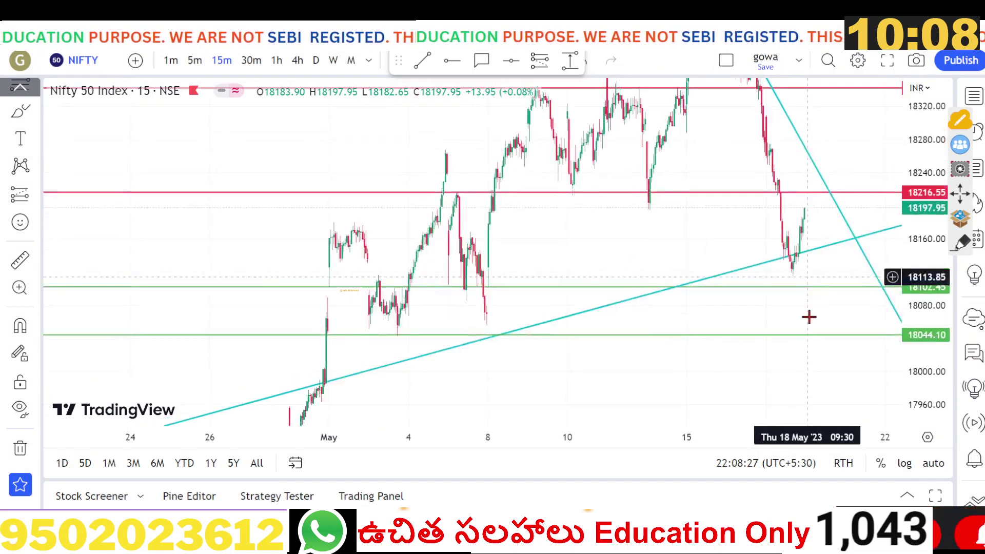
pyautogui.moveTo(439, 295); pyautogui.dragTo(453, 283)
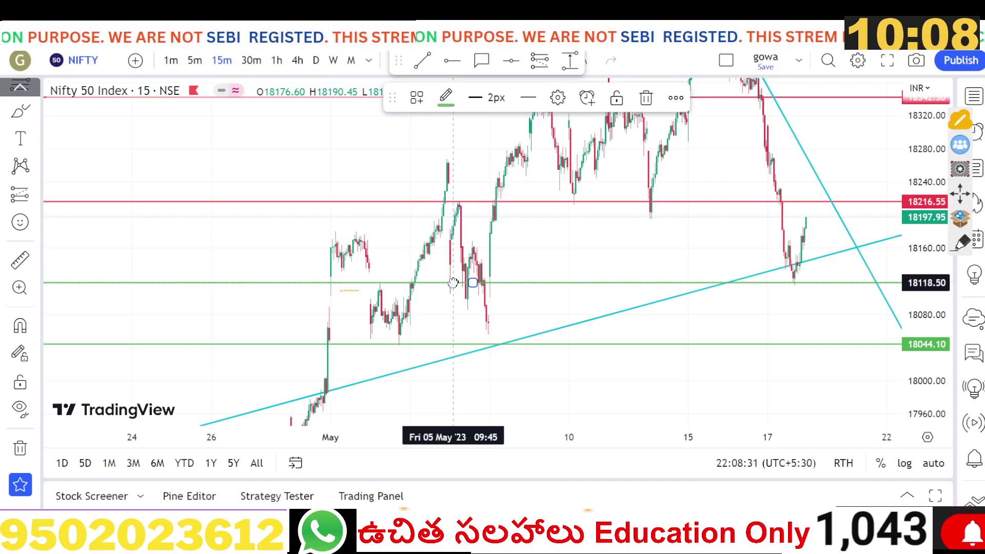
# Trace the 9 to 15 May swings with the pen, draw horizontal strokes along their highs and lows, and clear the marks.
pyautogui.moveTo(735, 445); pyautogui.dragTo(451, 471)
pyautogui.moveTo(940, 352); pyautogui.dragTo(936, 300)
pyautogui.moveTo(863, 115); pyautogui.dragTo(967, 161)
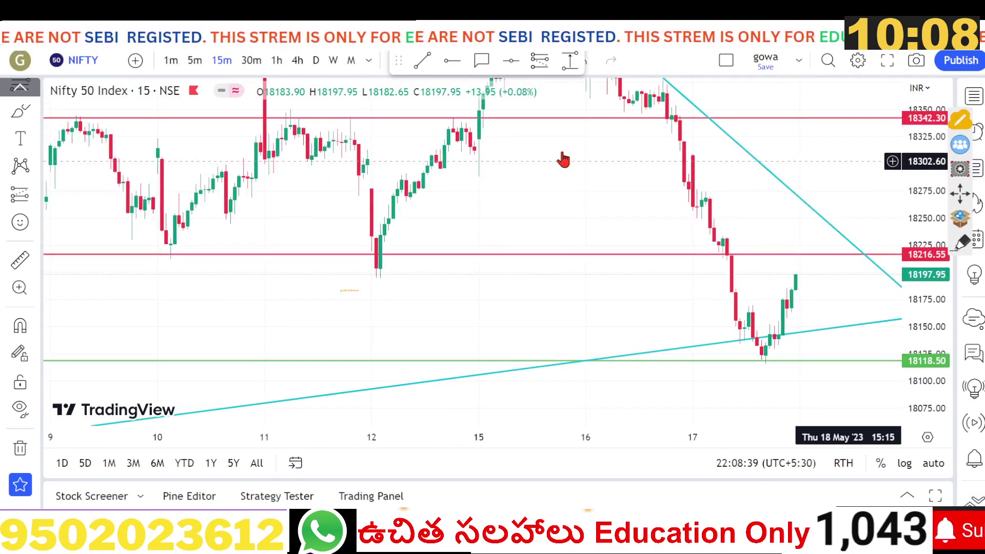
pyautogui.moveTo(485, 241); pyautogui.dragTo(530, 249)
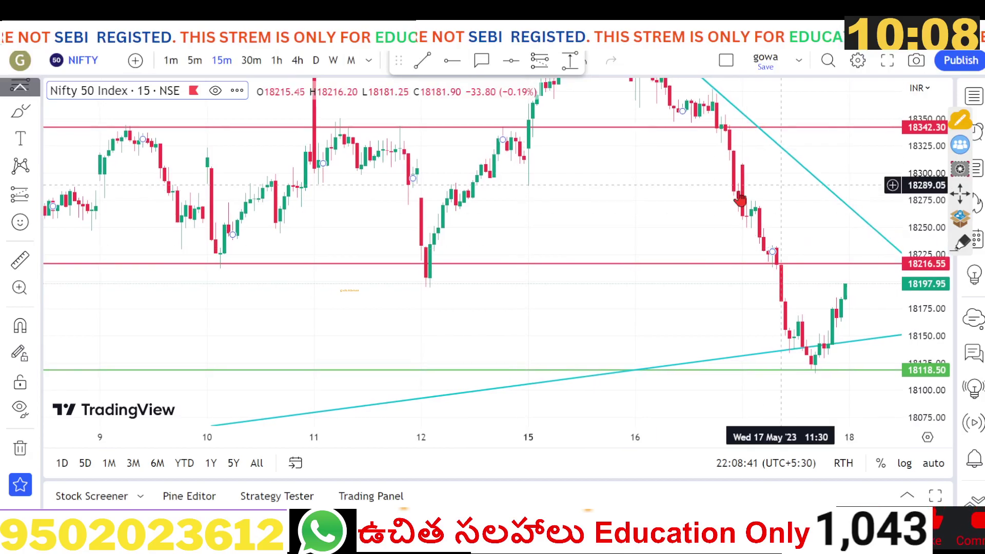
pyautogui.moveTo(740, 199); pyautogui.dragTo(746, 217)
pyautogui.click(960, 247)
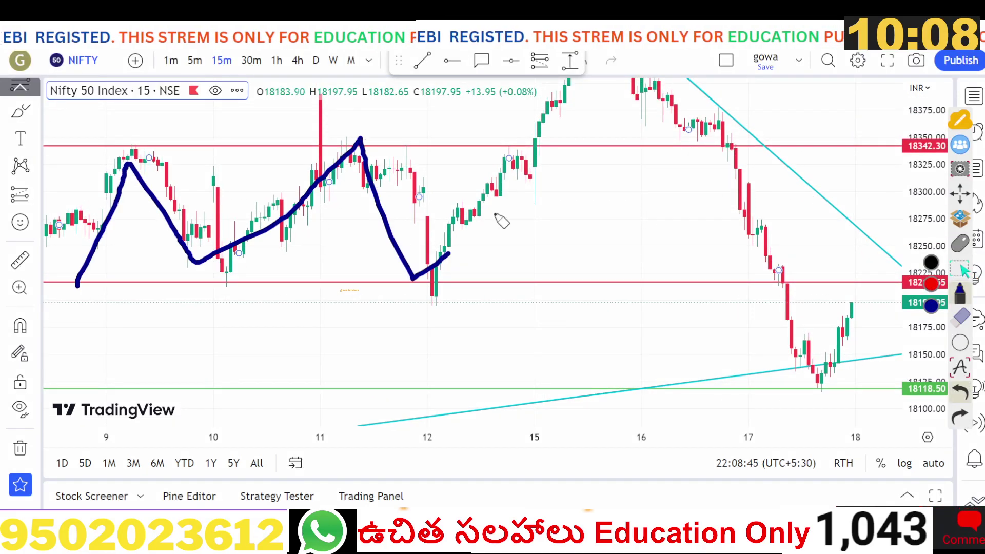
pyautogui.moveTo(482, 229); pyautogui.dragTo(544, 146)
pyautogui.moveTo(213, 152); pyautogui.dragTo(737, 150)
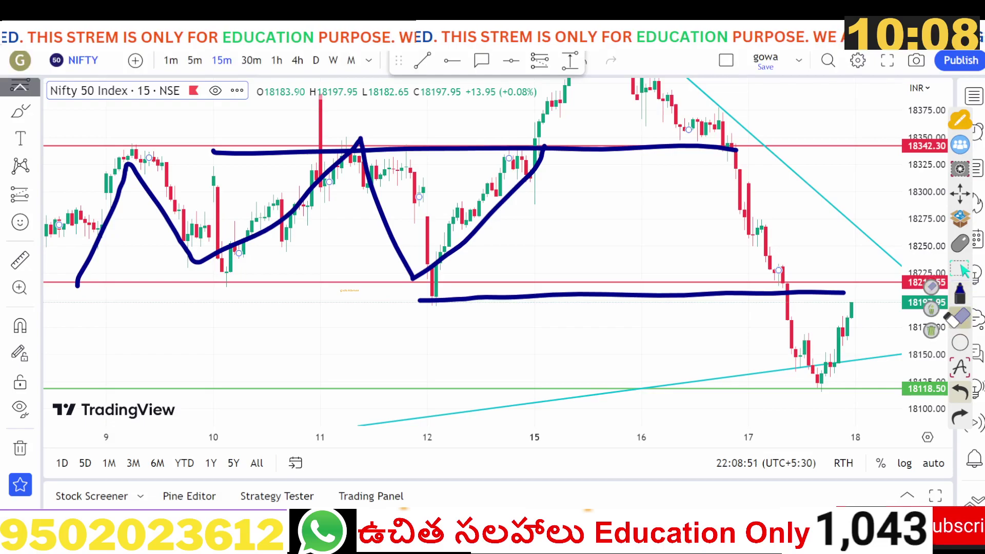
pyautogui.click(932, 311)
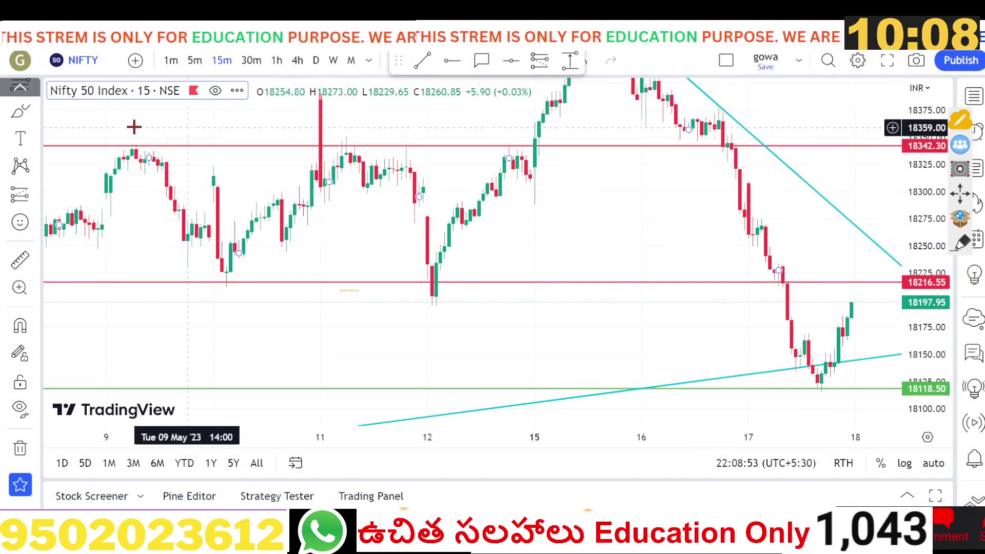
# Remove all drawings and indicators from the Nifty chart and switch it to 5-minute candles.
pyautogui.click(19, 449)
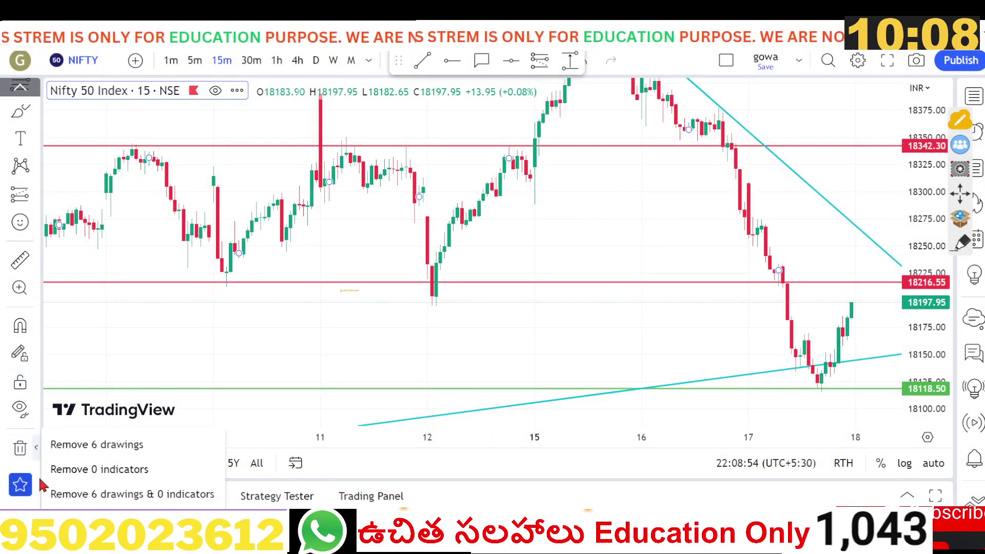
pyautogui.click(62, 493)
pyautogui.click(194, 62)
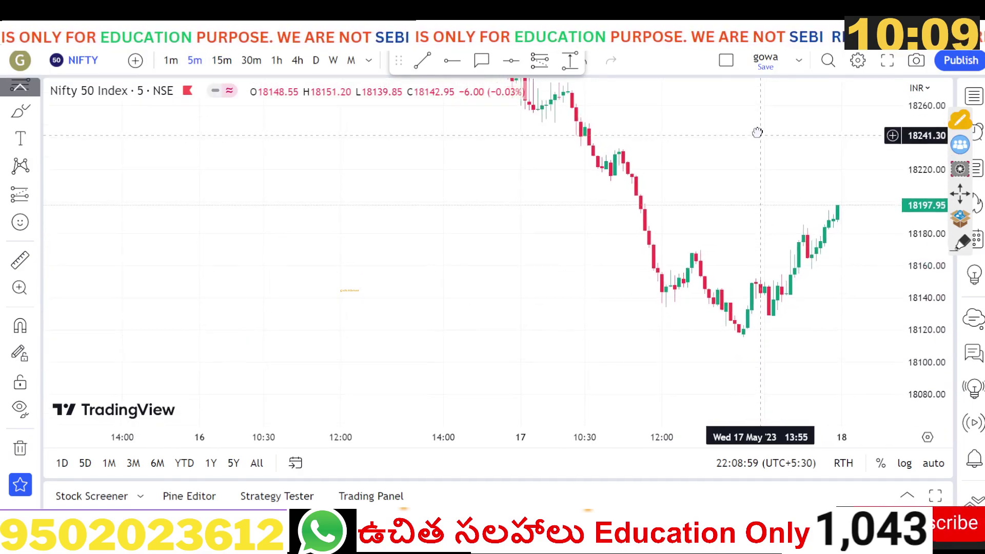
# Label the 17 May afternoon bottom on the 5-minute Nifty chart as A, B and C with the pen, and clear the labels.
pyautogui.click(958, 245)
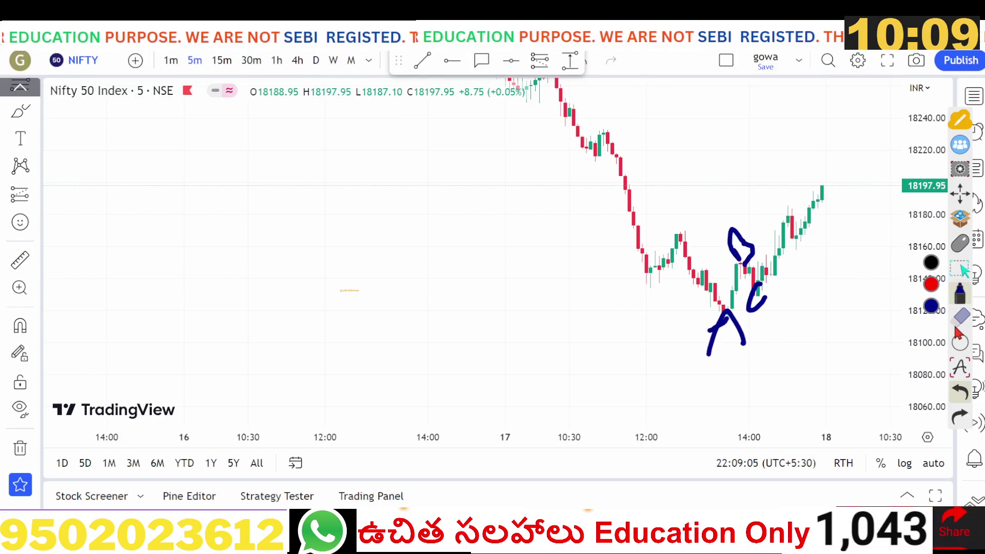
pyautogui.click(933, 310)
pyautogui.click(960, 243)
pyautogui.moveTo(642, 260); pyautogui.dragTo(646, 404)
pyautogui.moveTo(614, 279); pyautogui.dragTo(626, 313)
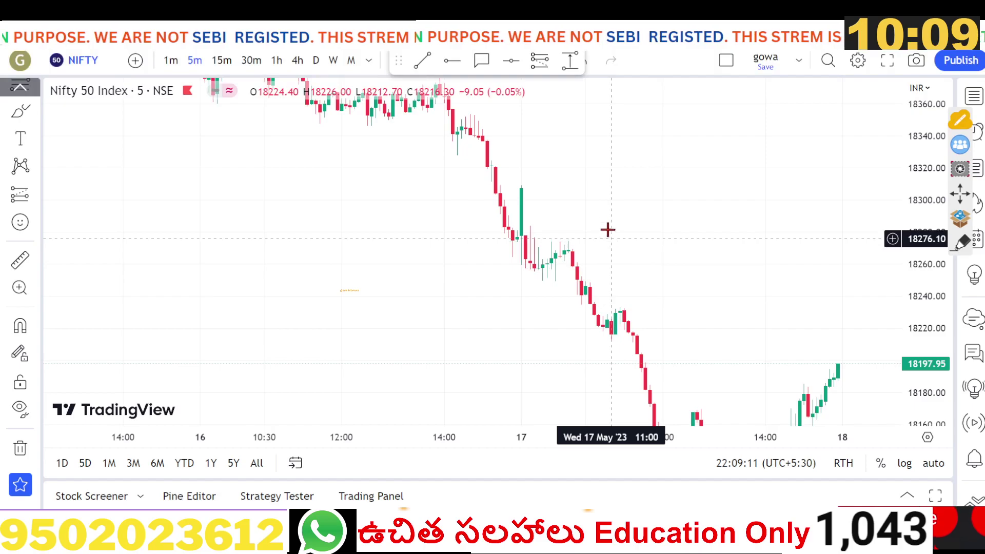
# Switch to the 5-minute India VIX chart and draw a falling trendline across the 17 May morning highs.
pyautogui.click(424, 28)
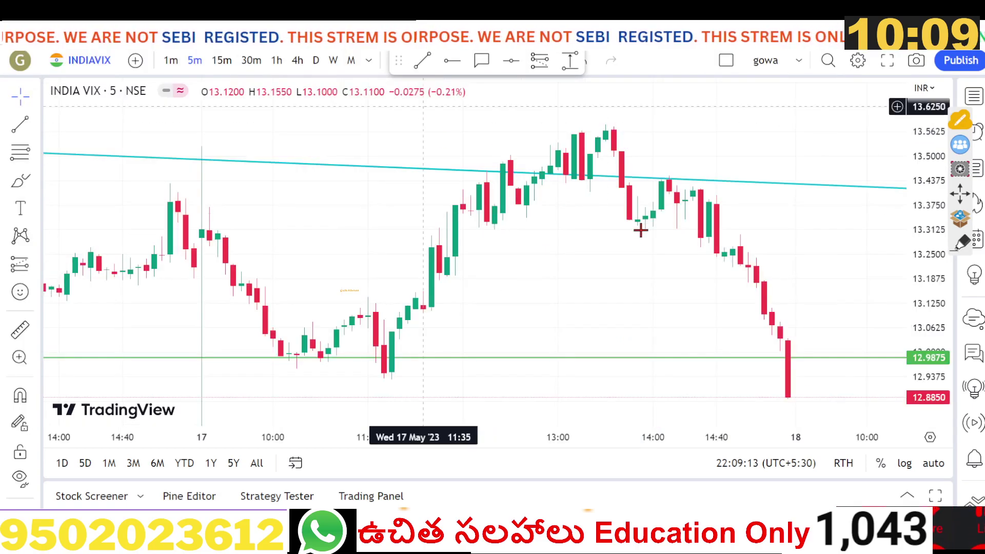
pyautogui.moveTo(616, 286); pyautogui.dragTo(668, 275)
pyautogui.click(422, 60)
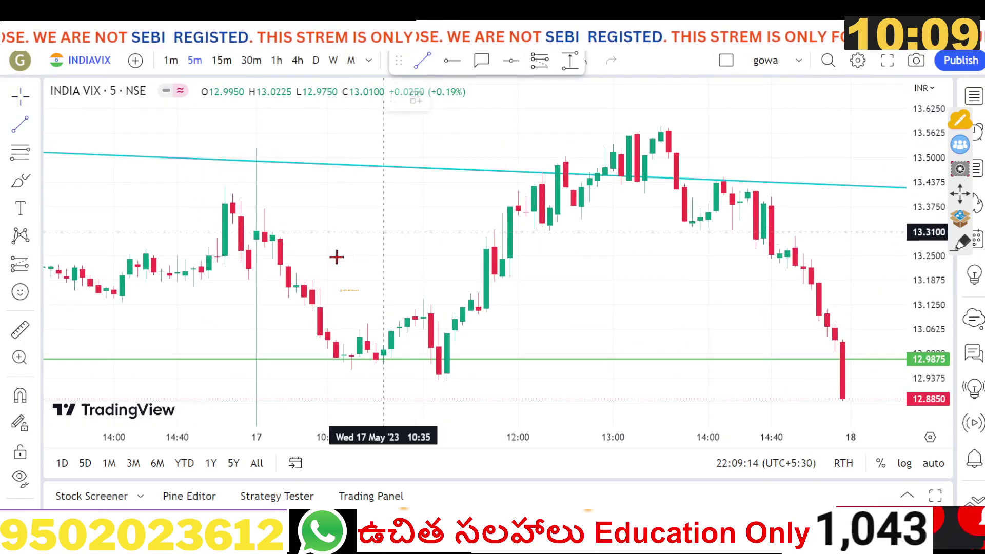
pyautogui.click(264, 212)
pyautogui.click(476, 319)
# Draw a rising trendline from the 17 May 11:10 low on India VIX up along the midday rally.
pyautogui.moveTo(565, 249); pyautogui.dragTo(458, 232)
pyautogui.click(422, 60)
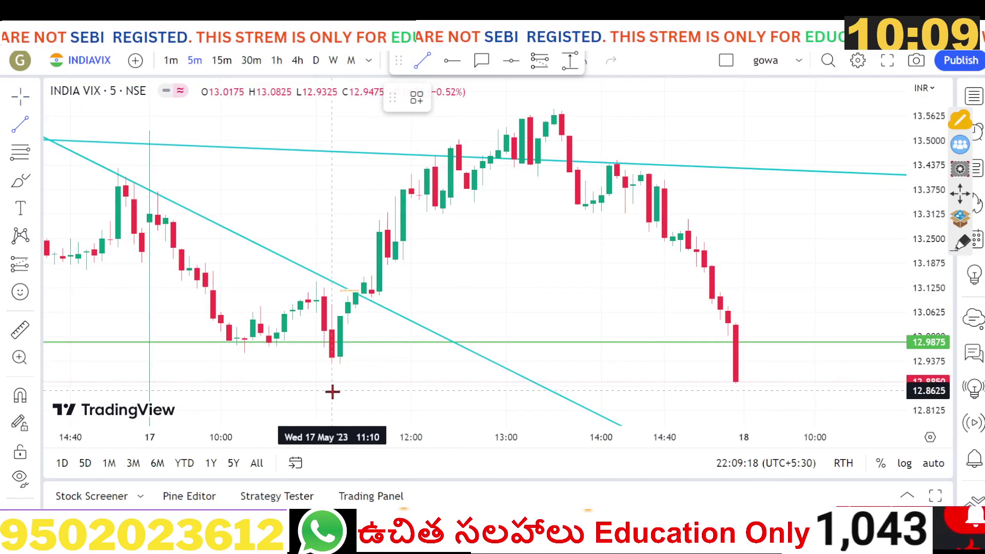
pyautogui.click(332, 360)
pyautogui.click(573, 153)
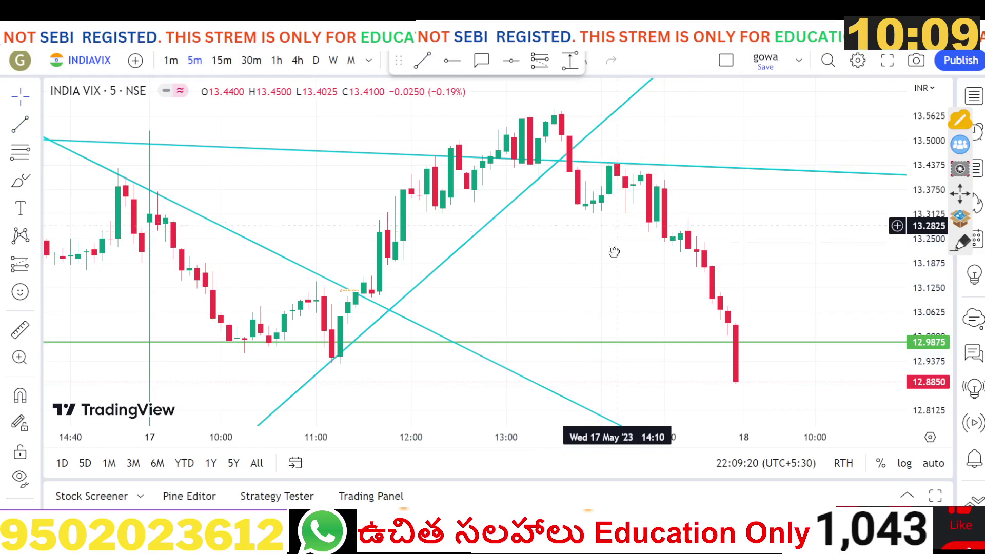
# Remove all drawings and indicators from the 5-minute India VIX chart.
pyautogui.moveTo(616, 226); pyautogui.dragTo(611, 276)
pyautogui.scroll(-2, 19, 430)
pyautogui.click(20, 449)
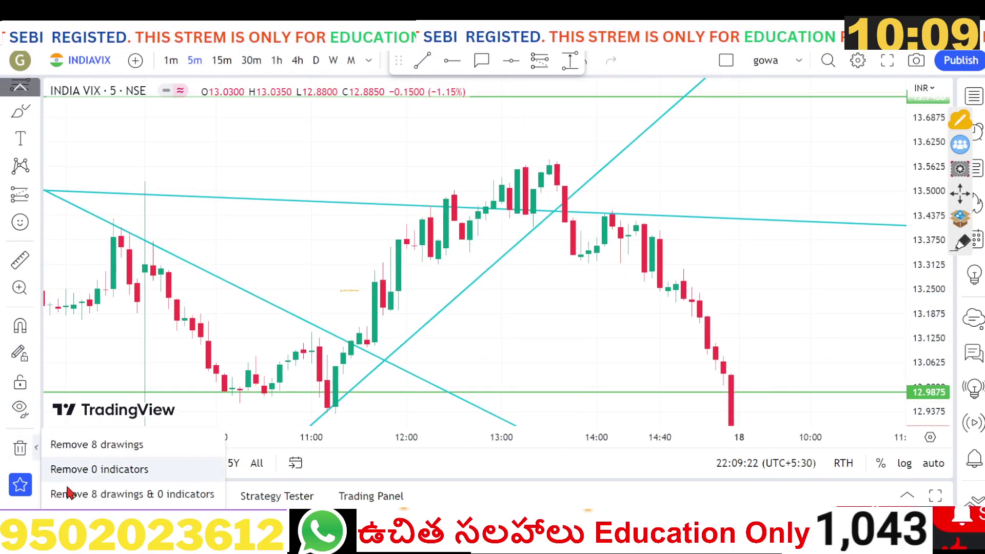
pyautogui.click(77, 494)
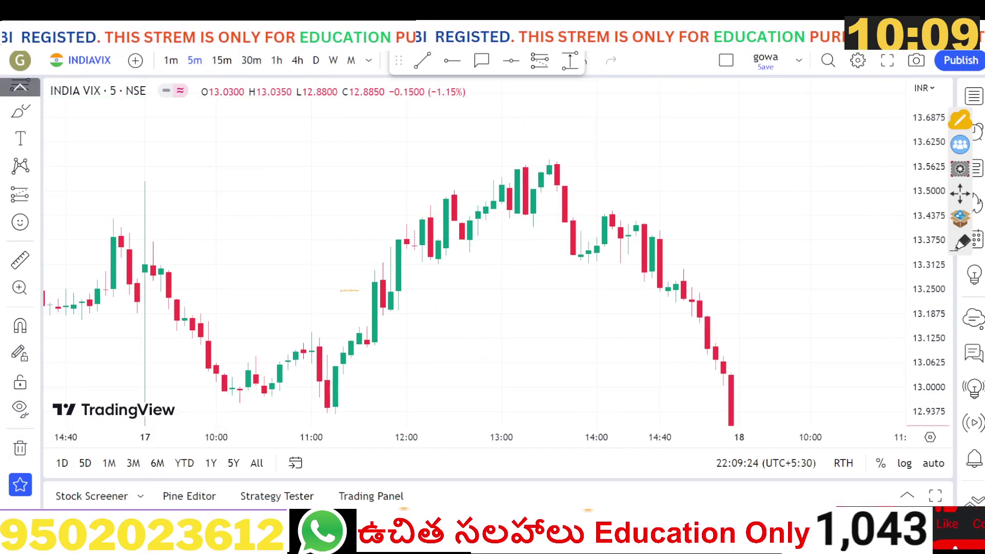
# Switch to the daily points spreadsheet and review the day-by-day points on the BANKNIFTY and NIFTY sheets down to the March 2023 rows.
pyautogui.hotkey('ctrl', 'Tab')
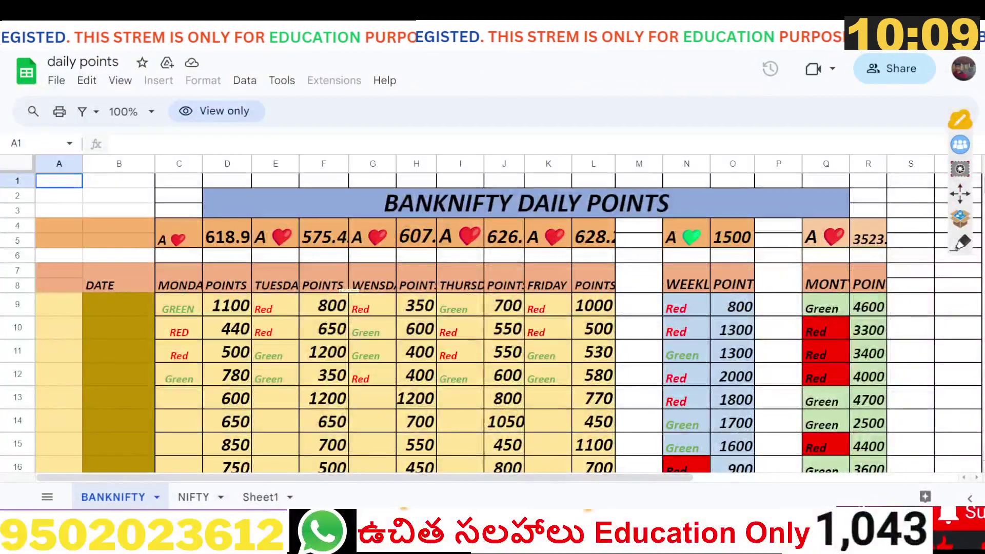
pyautogui.scroll(-14, 493, 322)
pyautogui.scroll(6, 493, 322)
pyautogui.scroll(-3, 492, 322)
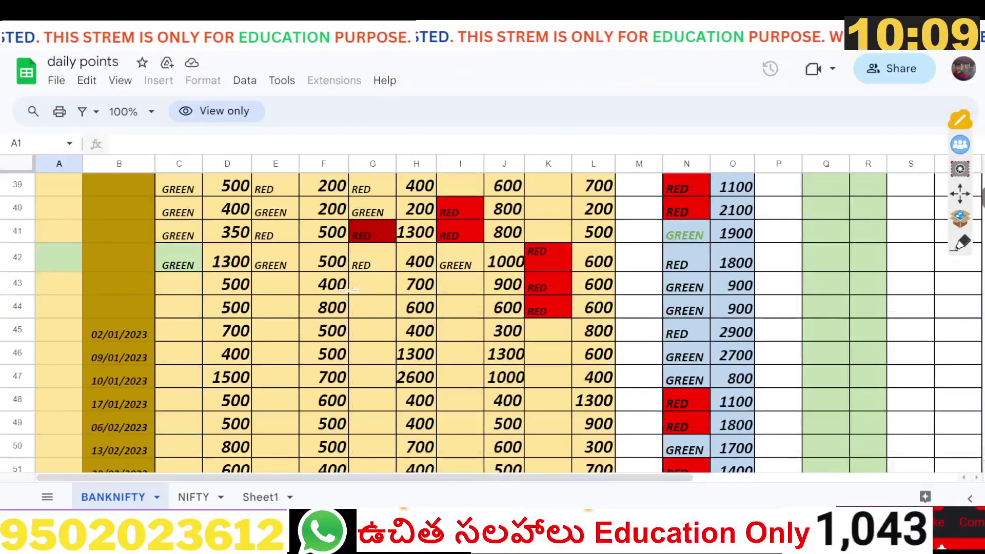
pyautogui.scroll(-3, 349, 291)
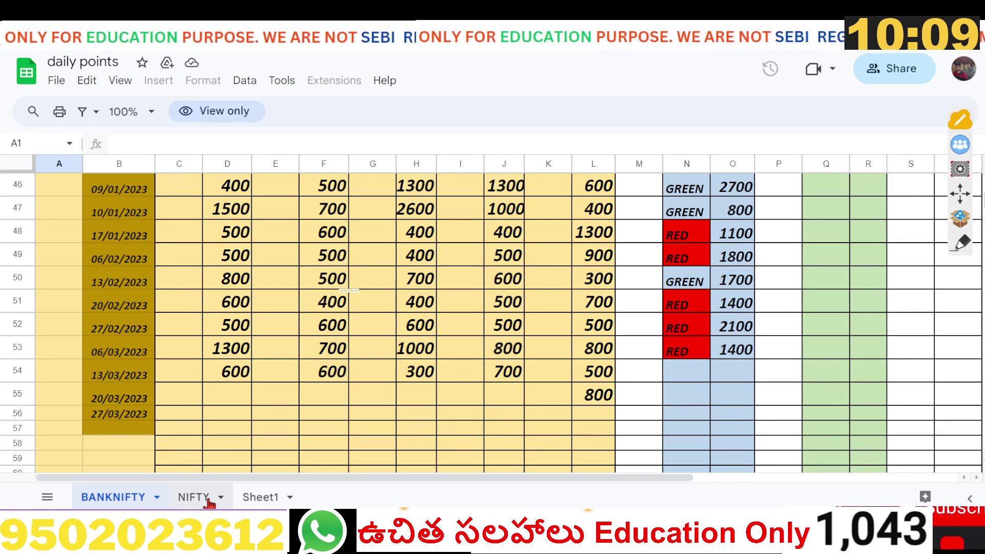
pyautogui.click(192, 497)
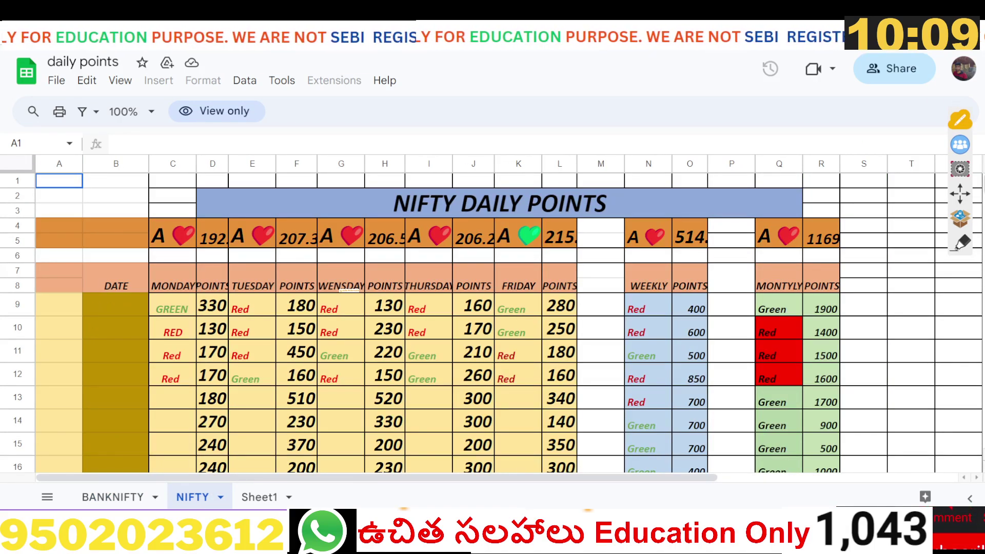
pyautogui.scroll(-15, 493, 318)
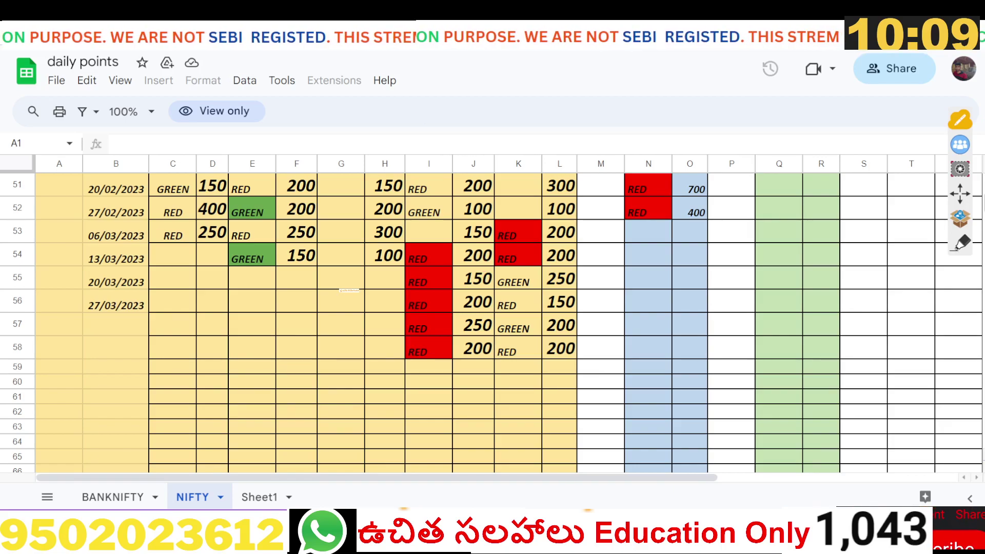
# Switch to the BANKNIFTY results workbook and review the monthly profit and loss on the JAN3, FEB3, MARCH3 and APRIL4 sheets.
pyautogui.hotkey('alt', 'Tab')
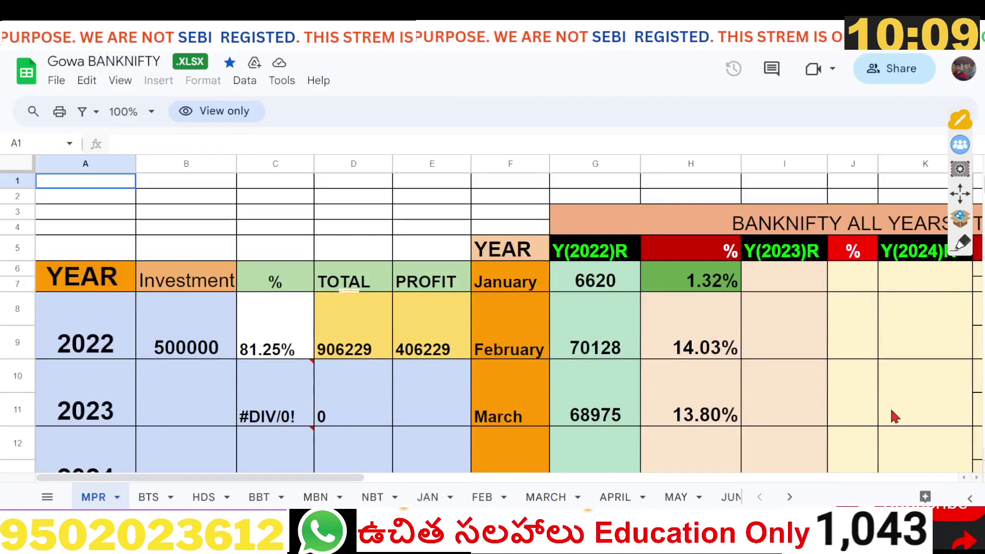
pyautogui.click(789, 497)
pyautogui.click(790, 497)
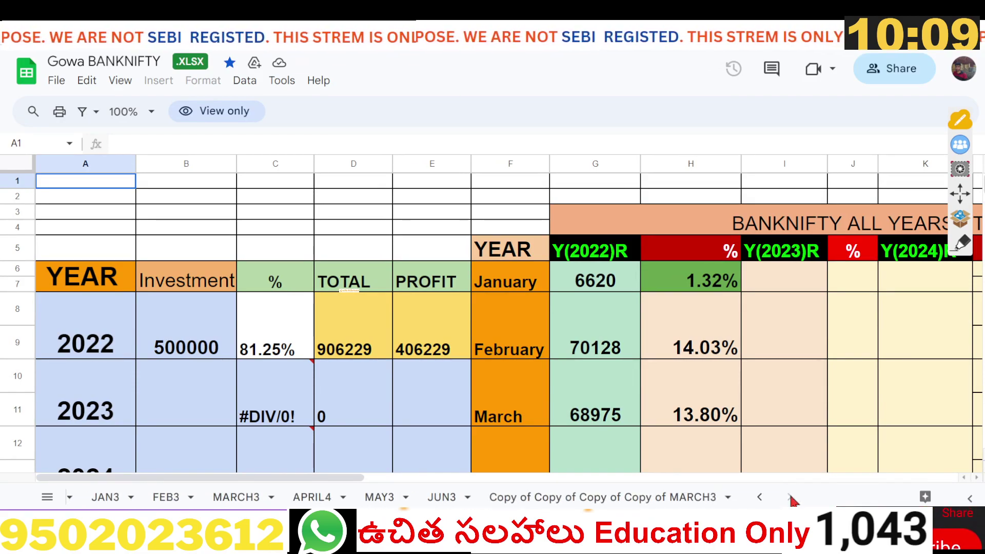
pyautogui.click(124, 501)
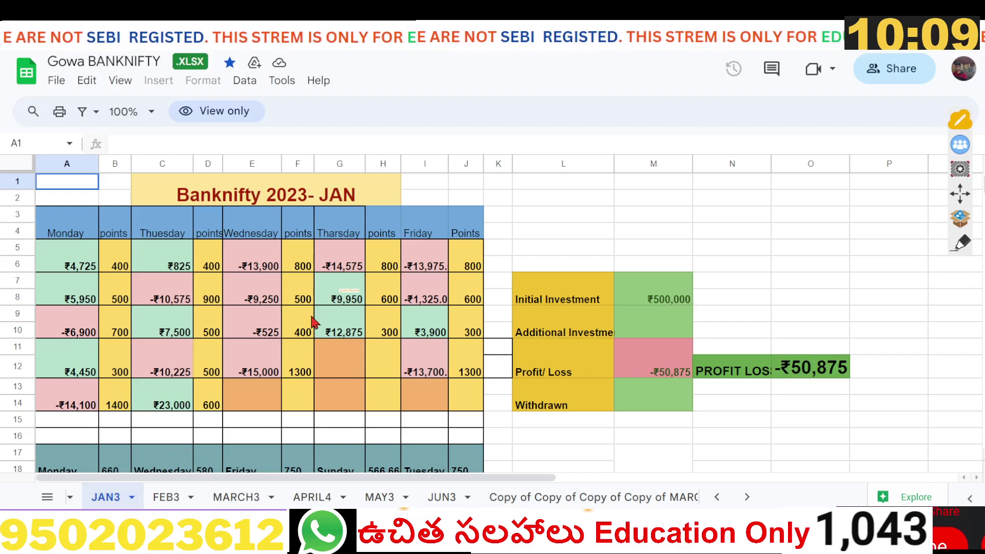
pyautogui.click(183, 500)
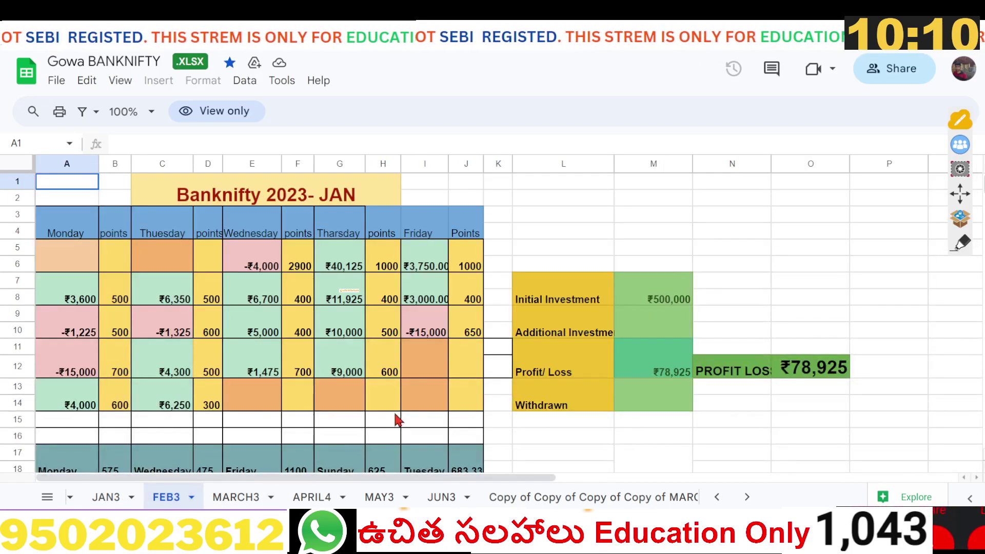
pyautogui.click(266, 498)
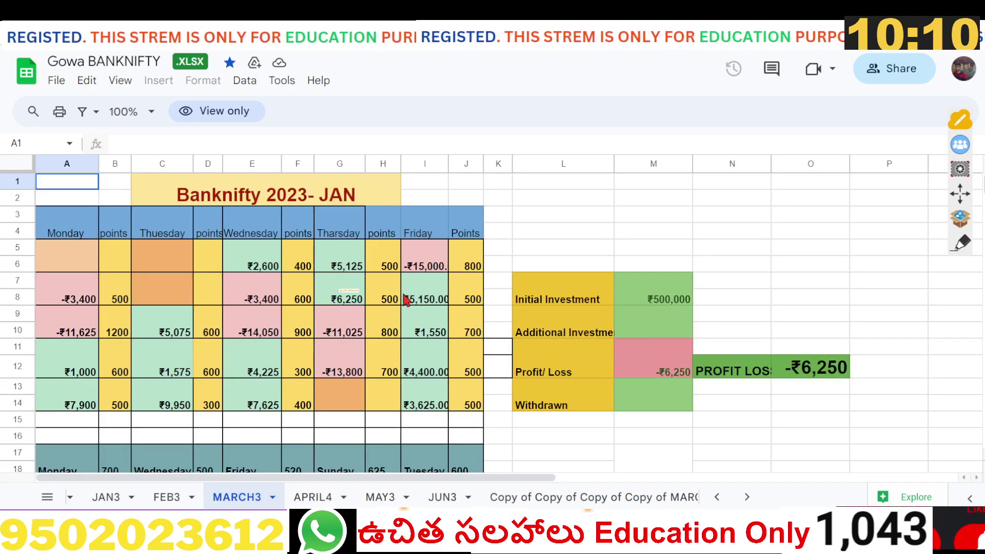
pyautogui.click(307, 499)
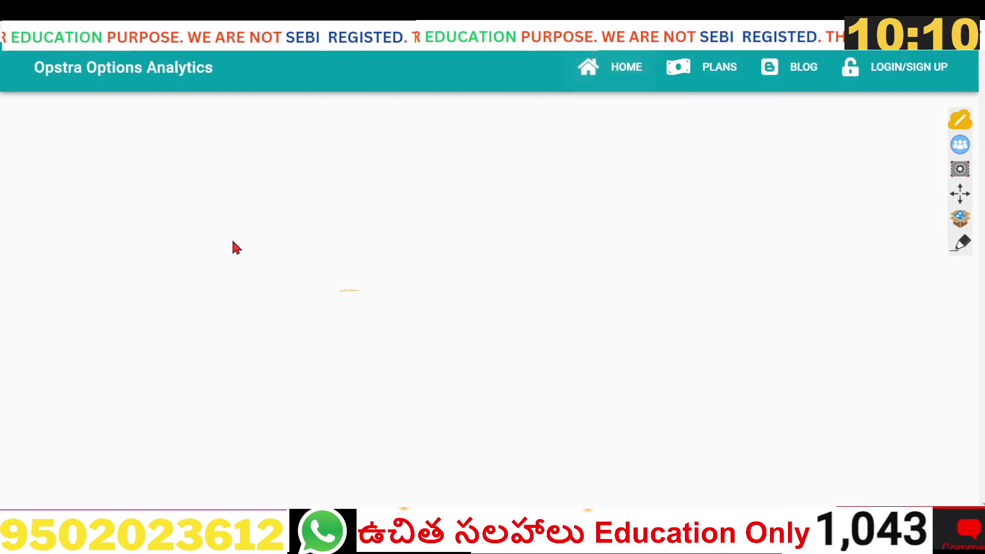
# Log in to Opstra with the Google account and expand the 17 May BANKNIFTY position in the options portfolio to examine its trades.
pyautogui.click(901, 68)
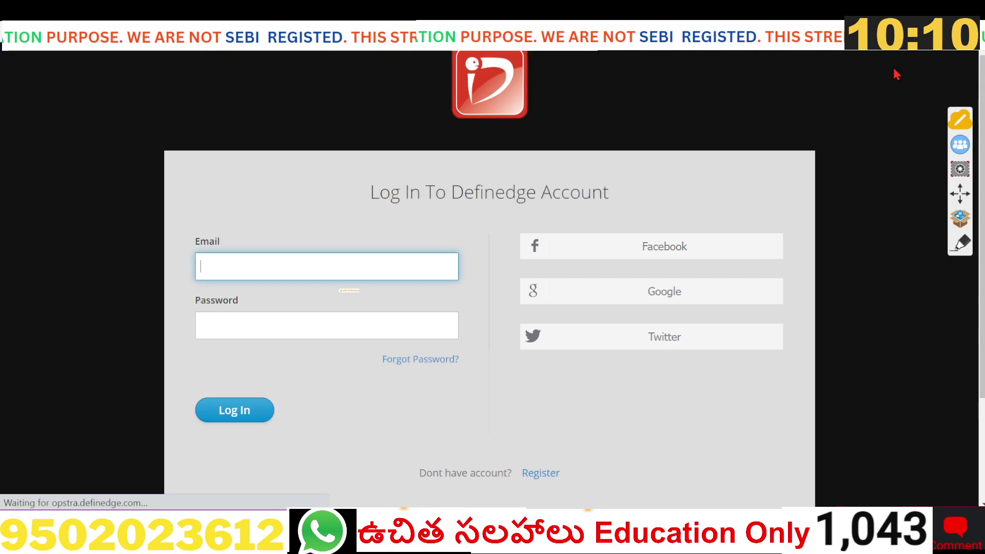
pyautogui.click(628, 296)
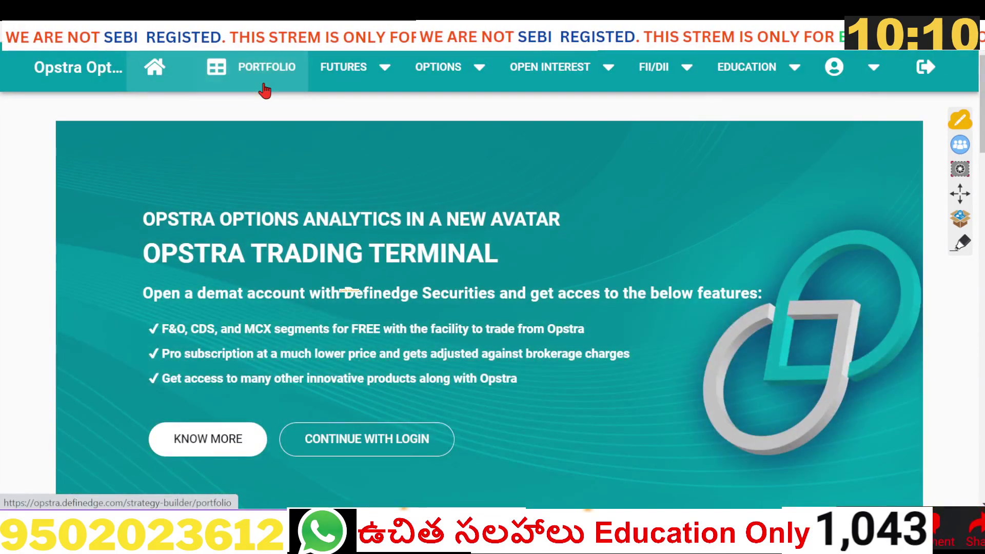
pyautogui.click(263, 88)
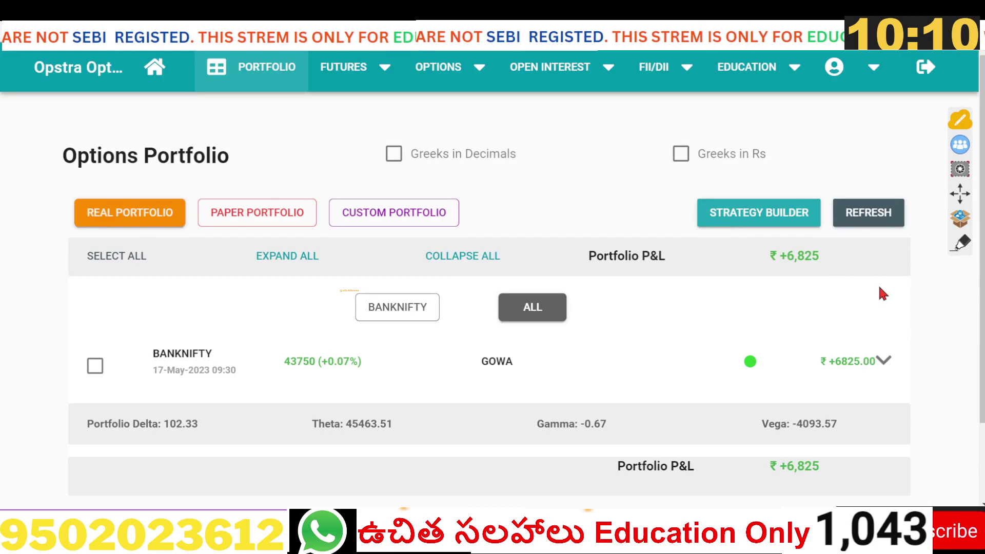
pyautogui.click(881, 362)
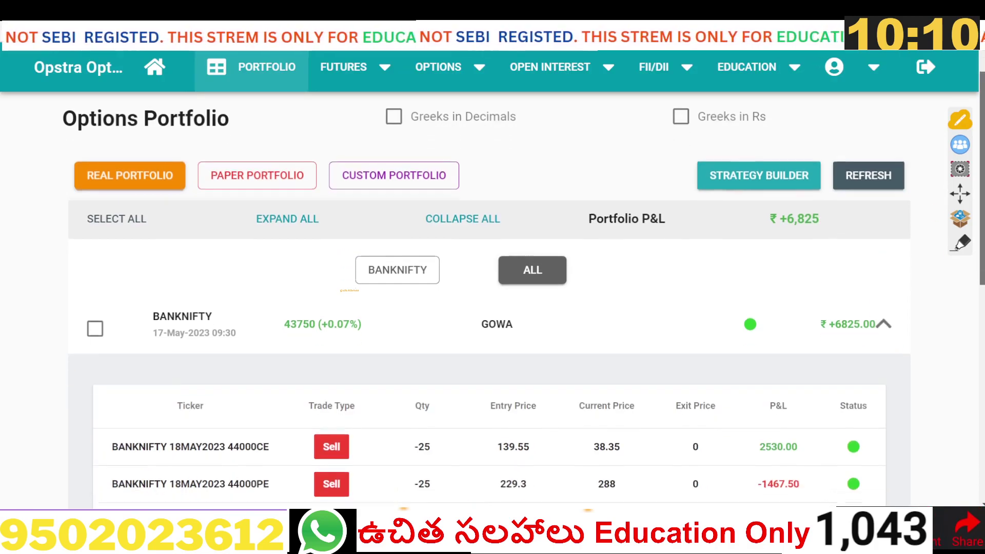
pyautogui.scroll(-3, 977, 195)
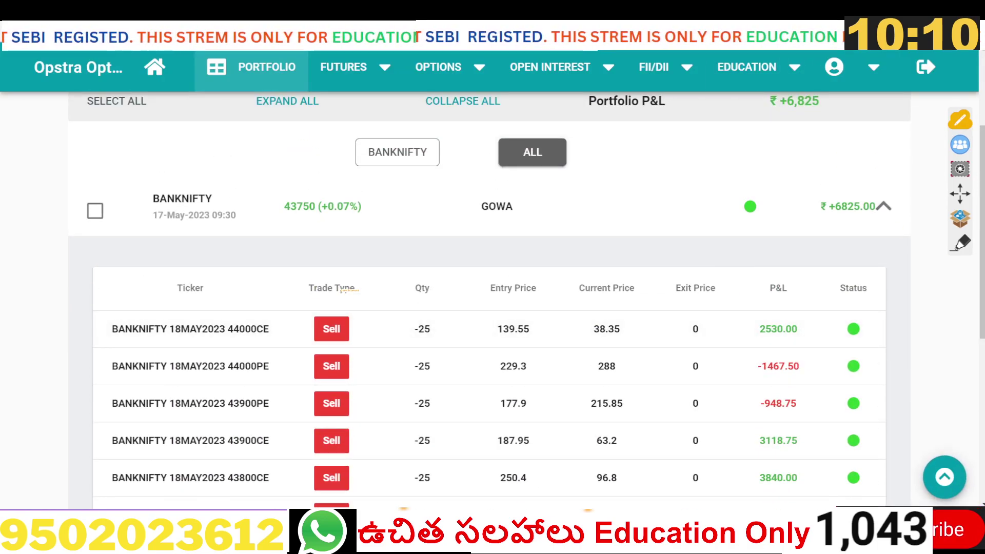
# Switch back to the Bank Nifty chart in TradingView and set it to daily candles, compressing the price scale.
pyautogui.hotkey('ctrl', 'Tab')
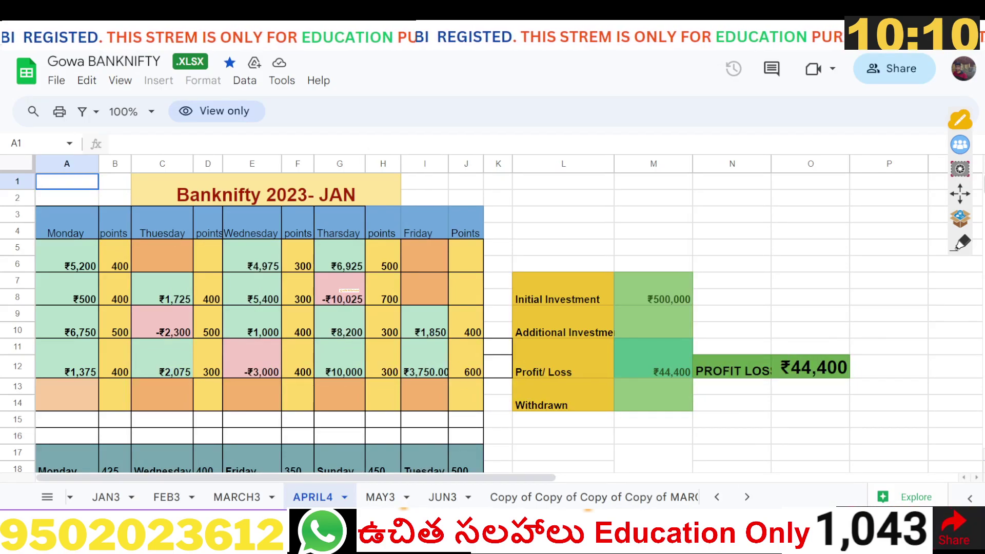
pyautogui.hotkey('ctrl', 'Tab')
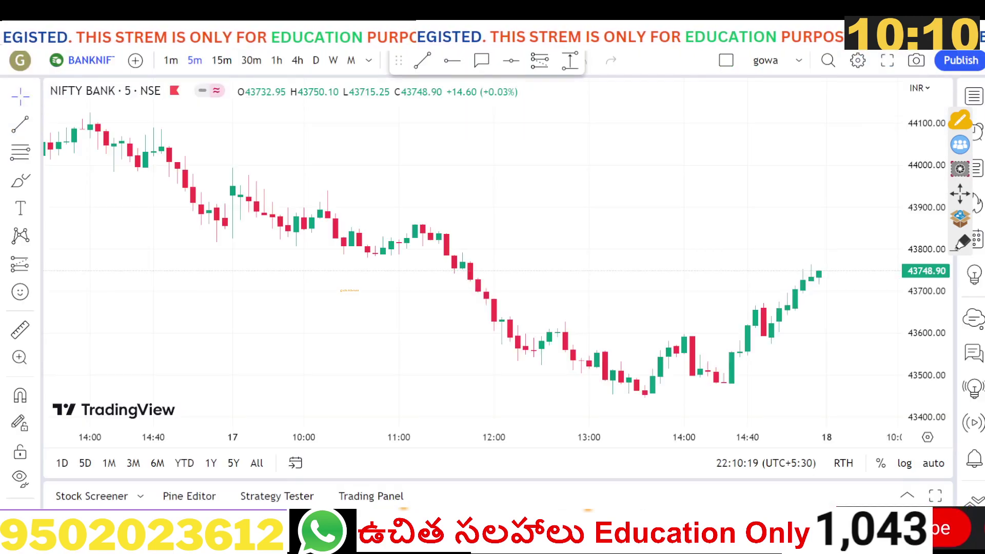
pyautogui.click(316, 60)
pyautogui.moveTo(923, 247); pyautogui.dragTo(911, 374)
pyautogui.moveTo(718, 365); pyautogui.dragTo(694, 304)
pyautogui.scroll(-3, 694, 304)
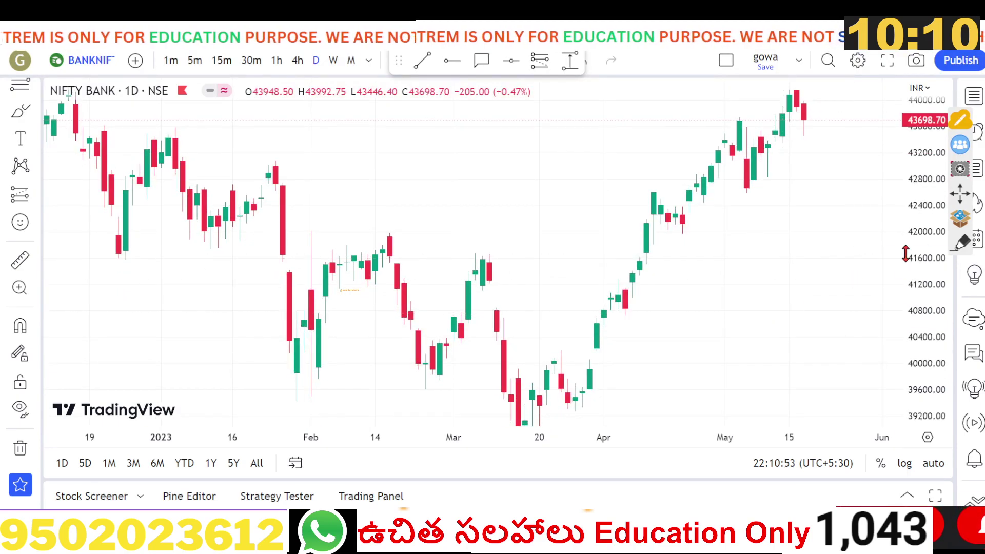
# Trace the daily swings from the mid-March low up past 45000 with the blue pen, and clear the drawing.
pyautogui.click(960, 250)
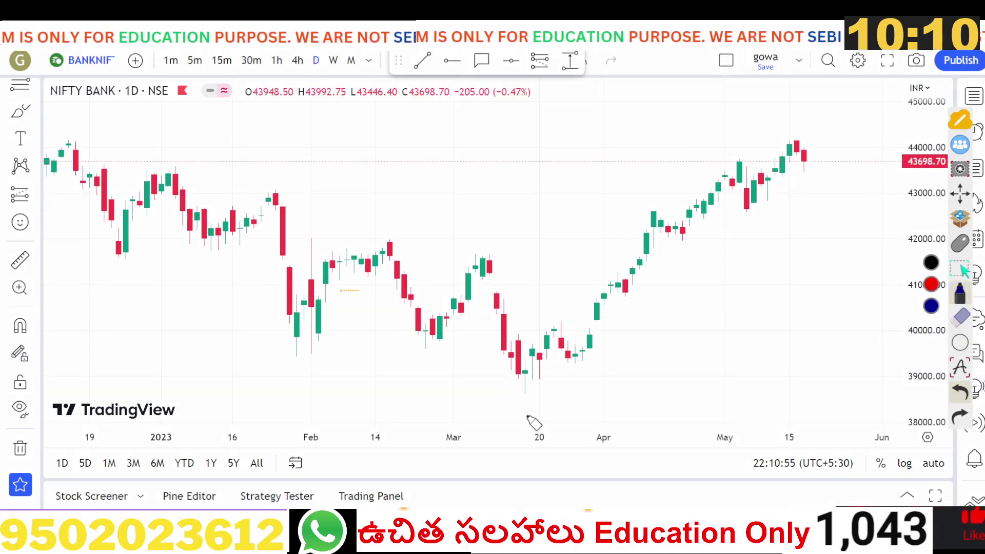
pyautogui.moveTo(528, 402)
pyautogui.mouseDown()
pyautogui.moveTo(546, 330)
pyautogui.moveTo(605, 316)
pyautogui.moveTo(636, 290)
pyautogui.moveTo(644, 233)
pyautogui.moveTo(686, 234)
pyautogui.moveTo(727, 178)
pyautogui.moveTo(749, 205)
pyautogui.moveTo(780, 159)
pyautogui.moveTo(800, 179)
pyautogui.moveTo(847, 90)
pyautogui.mouseUp()
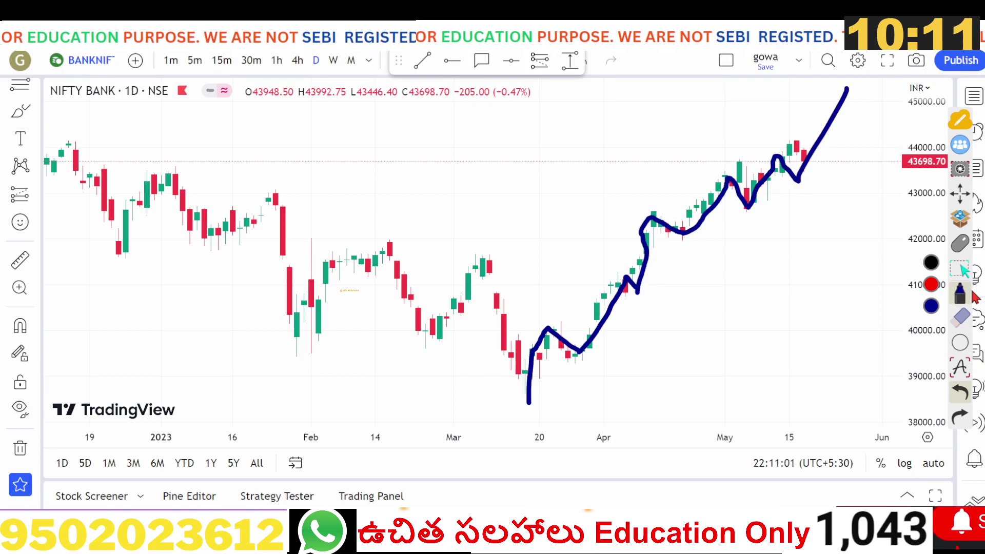
pyautogui.click(961, 319)
pyautogui.click(932, 309)
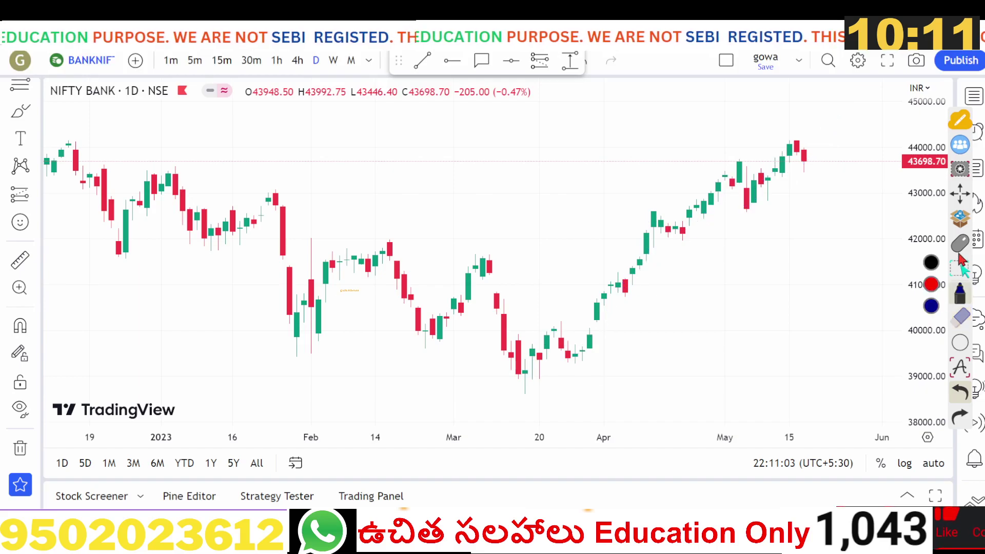
# Switch the Bank Nifty chart to 30-minute candles and rescale it to show the price action since early May.
pyautogui.click(251, 60)
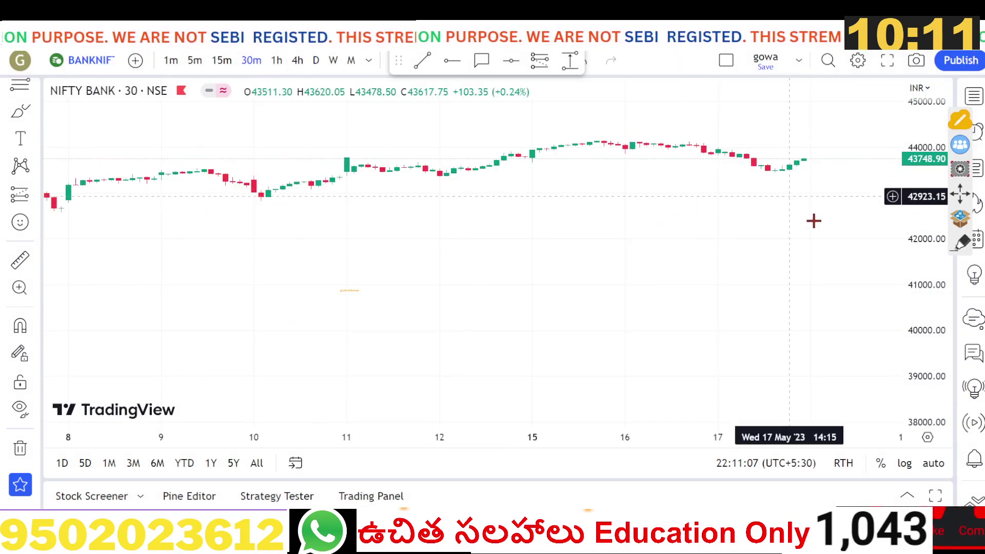
pyautogui.click(935, 464)
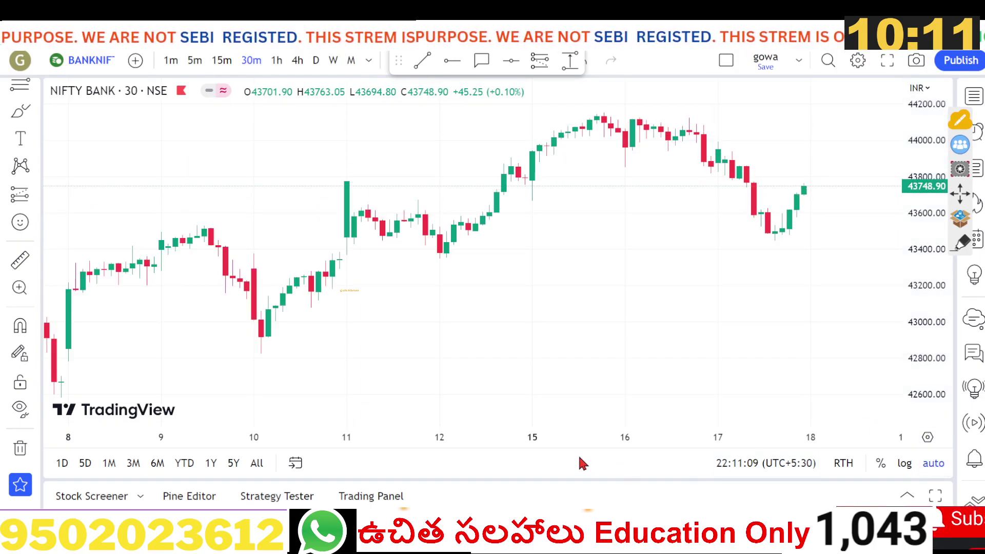
pyautogui.moveTo(562, 444); pyautogui.dragTo(682, 444)
pyautogui.moveTo(674, 334); pyautogui.dragTo(662, 290)
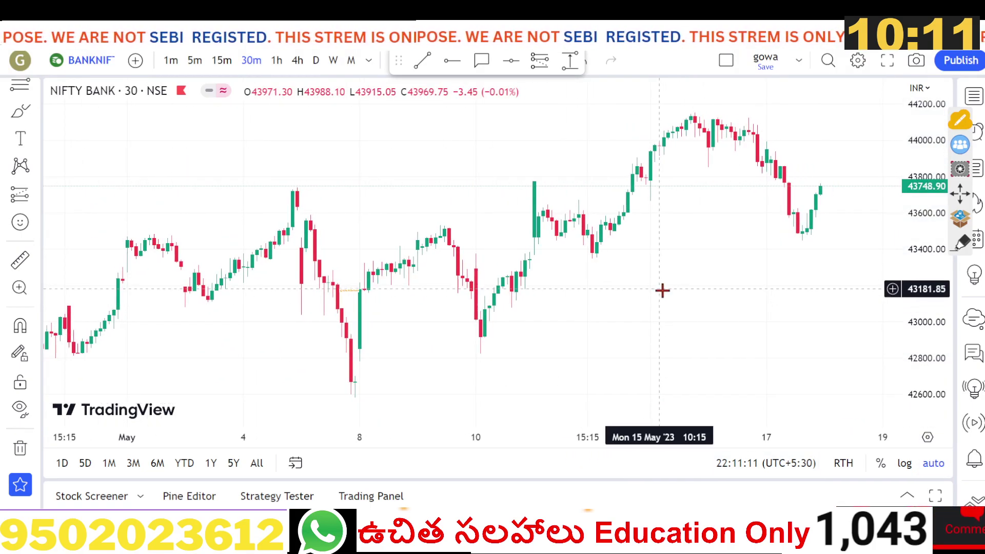
pyautogui.moveTo(926, 224); pyautogui.dragTo(926, 255)
pyautogui.moveTo(793, 309); pyautogui.dragTo(718, 198)
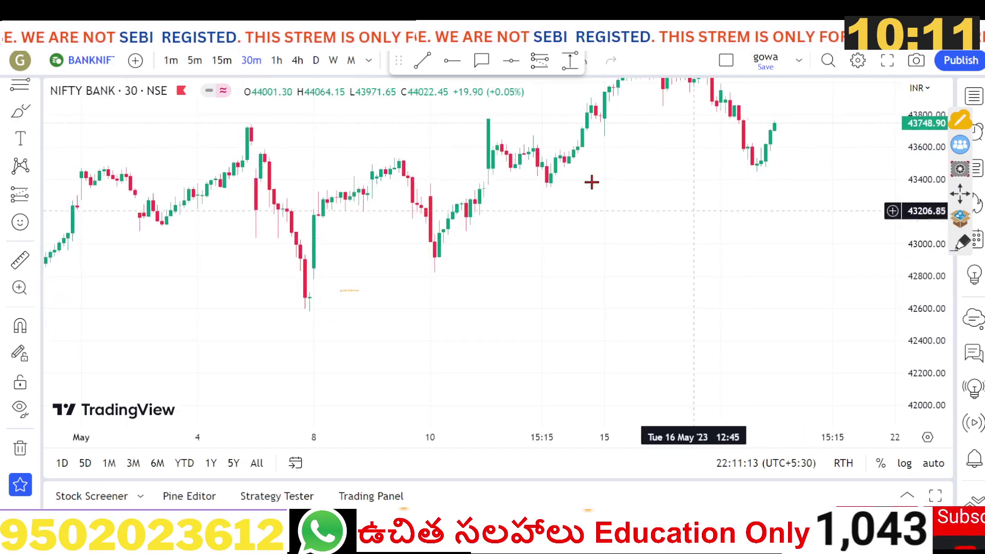
# Draw a rising trendline on the 30-minute Bank Nifty chart from the 5 May low at about 42587 along the 10 May low.
pyautogui.click(422, 60)
pyautogui.click(309, 310)
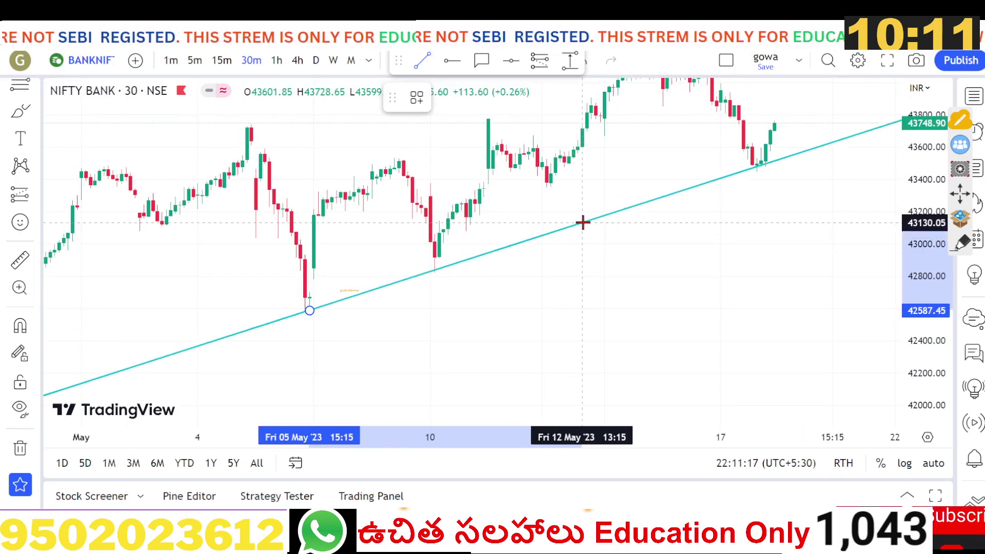
pyautogui.click(590, 224)
pyautogui.moveTo(690, 310); pyautogui.dragTo(661, 351)
pyautogui.moveTo(935, 282); pyautogui.dragTo(936, 226)
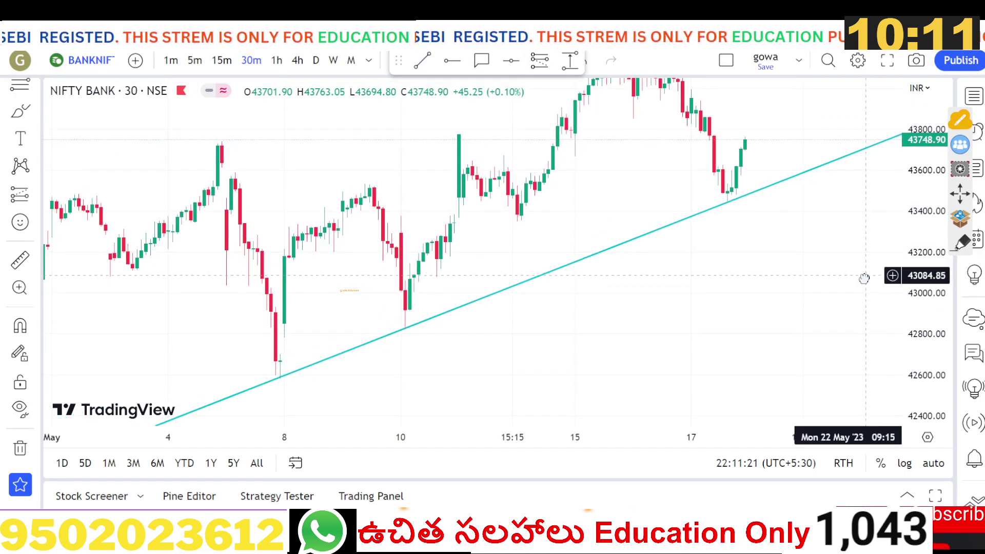
# Place horizontal support lines at 43440.40, on the 17 May low, and at 43092.40 on the 30-minute Bank Nifty chart.
pyautogui.moveTo(505, 248); pyautogui.dragTo(503, 261)
pyautogui.click(516, 220)
pyautogui.click(511, 60)
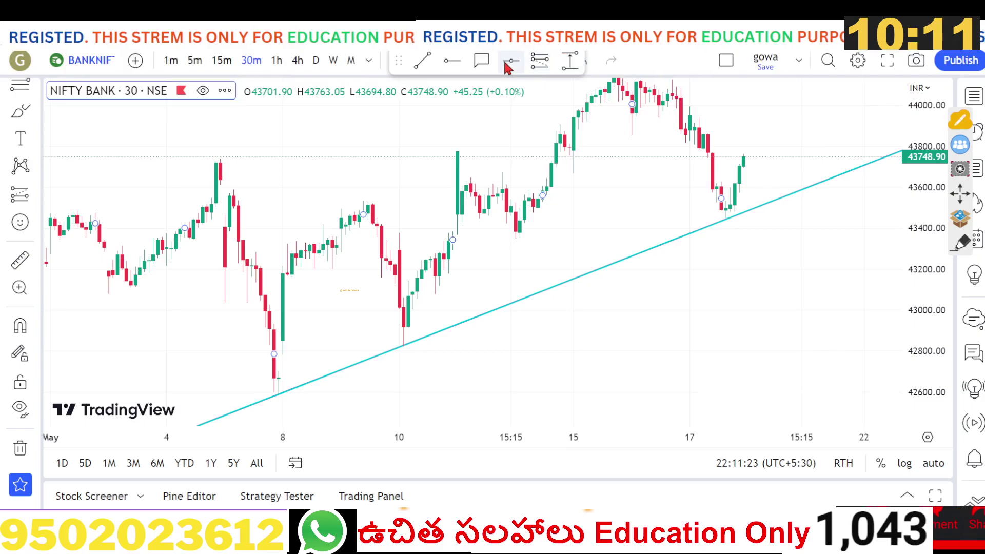
pyautogui.click(645, 220)
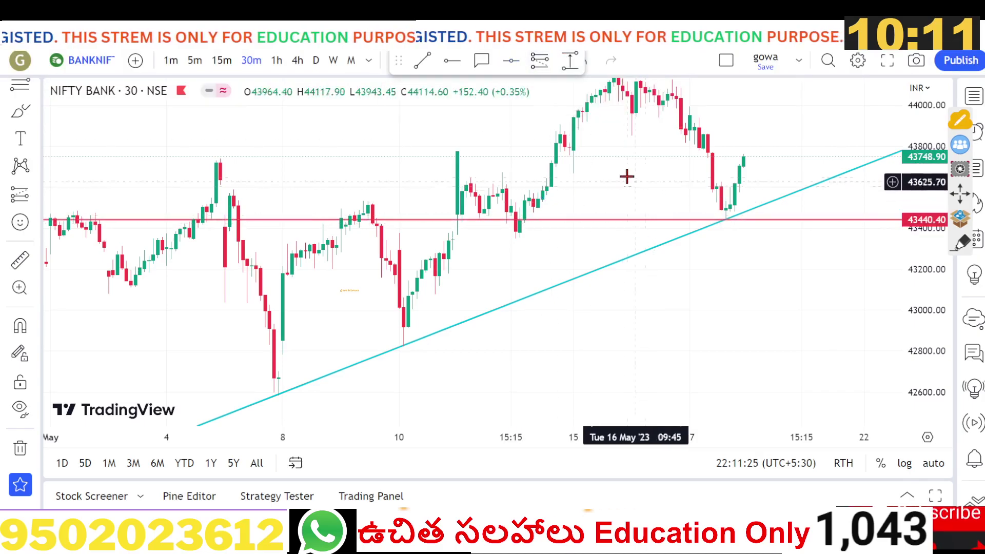
pyautogui.moveTo(626, 176); pyautogui.dragTo(615, 198)
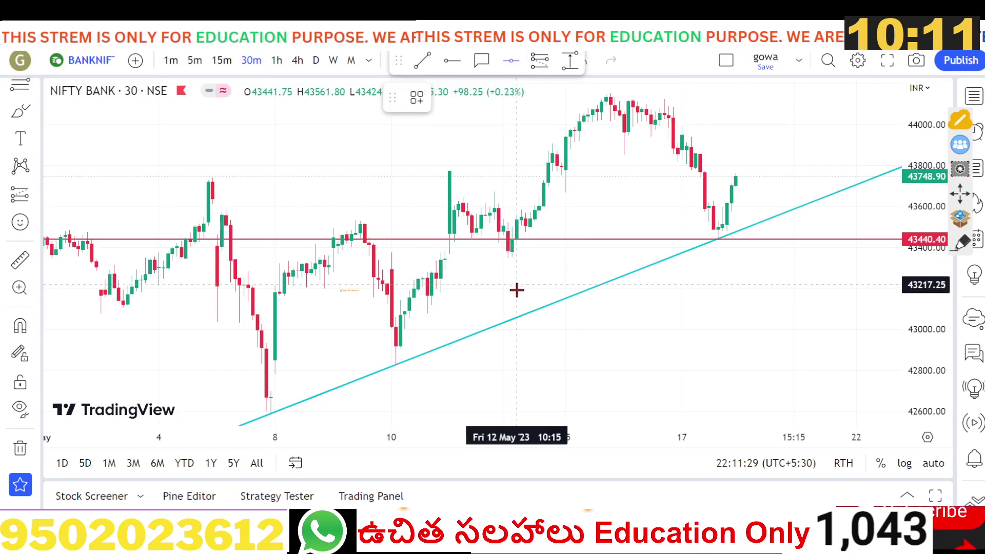
pyautogui.click(526, 310)
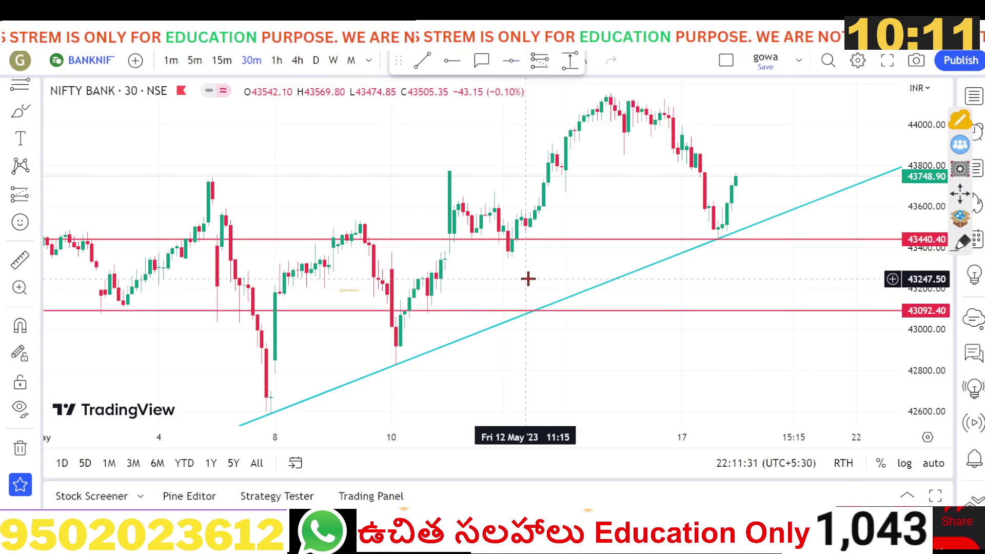
pyautogui.moveTo(533, 270); pyautogui.dragTo(494, 301)
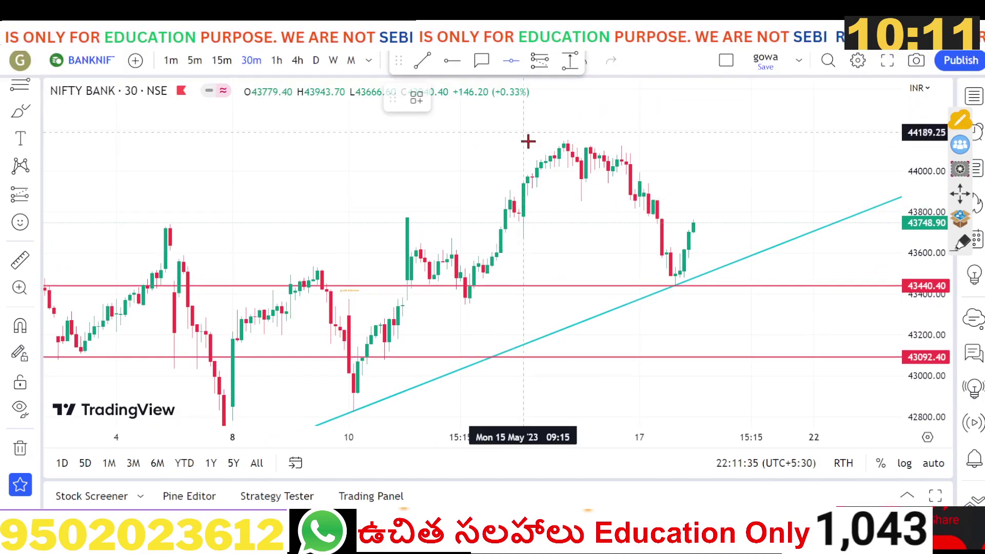
# Place horizontal resistance lines at 43905.60 and 44151.45, on the mid-May highs, on the 30-minute Bank Nifty chart.
pyautogui.click(560, 191)
pyautogui.moveTo(563, 194); pyautogui.dragTo(546, 198)
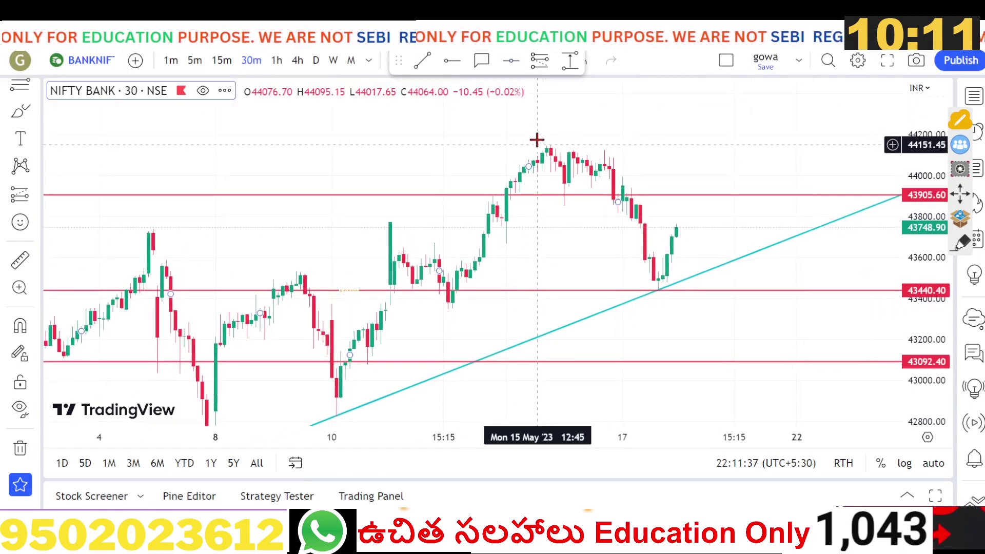
pyautogui.click(508, 64)
pyautogui.click(531, 148)
pyautogui.moveTo(534, 148); pyautogui.dragTo(550, 148)
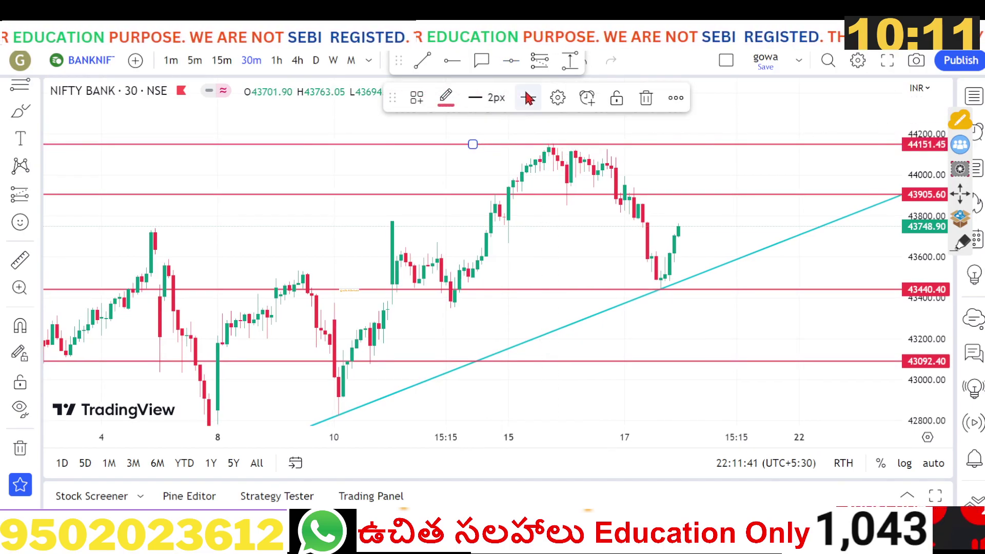
# Recolour the horizontal support lines at 43440.40 and 43092.40 green.
pyautogui.click(446, 100)
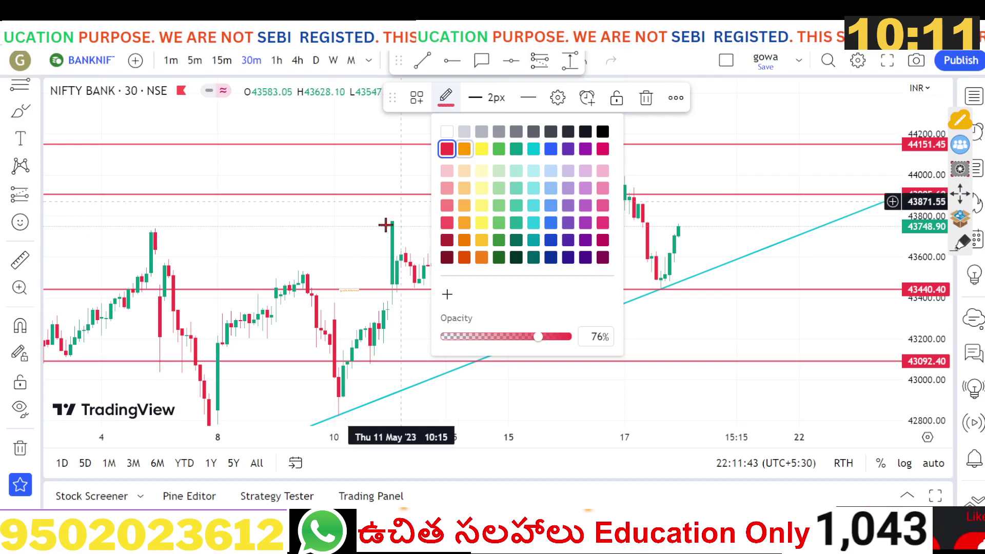
pyautogui.click(398, 291)
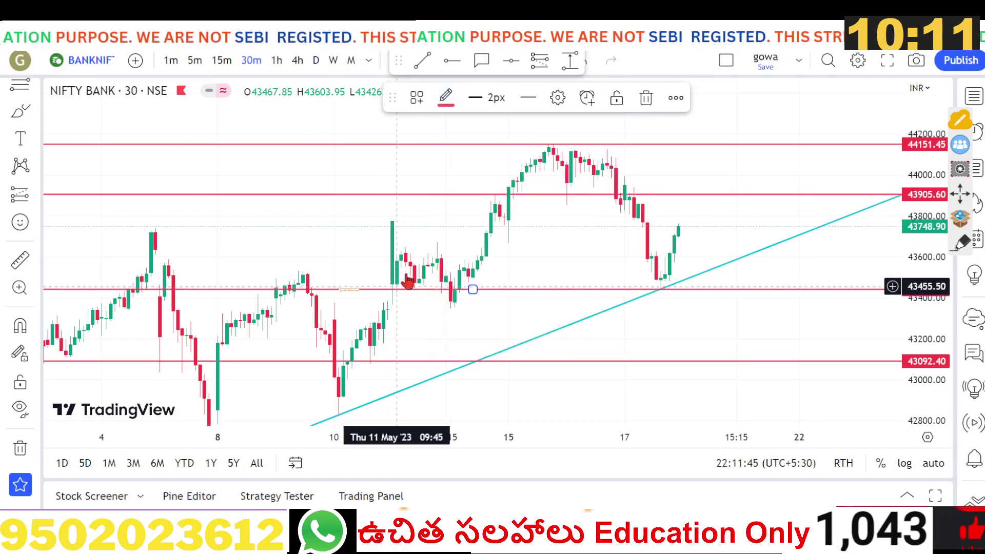
pyautogui.click(445, 98)
pyautogui.click(497, 153)
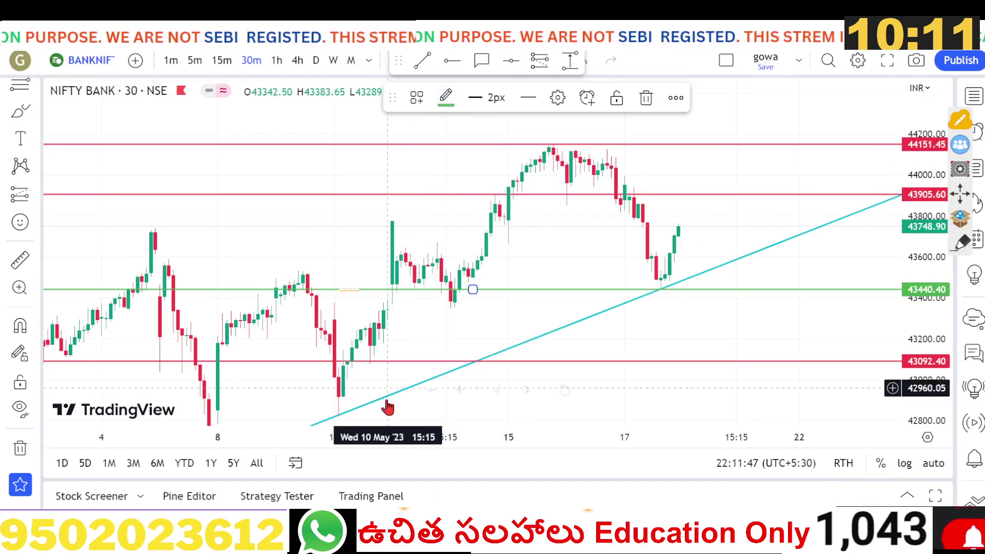
pyautogui.click(401, 358)
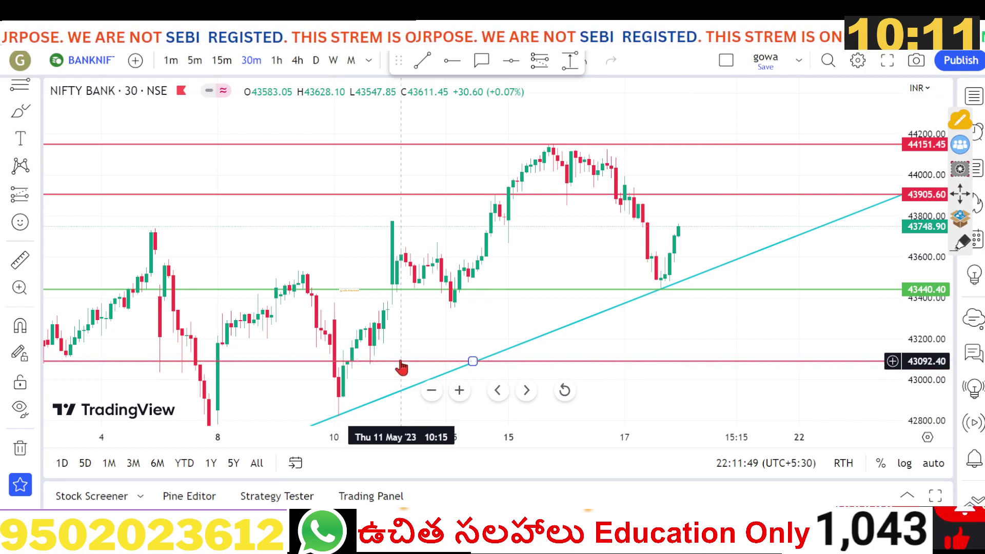
pyautogui.click(400, 362)
pyautogui.click(445, 97)
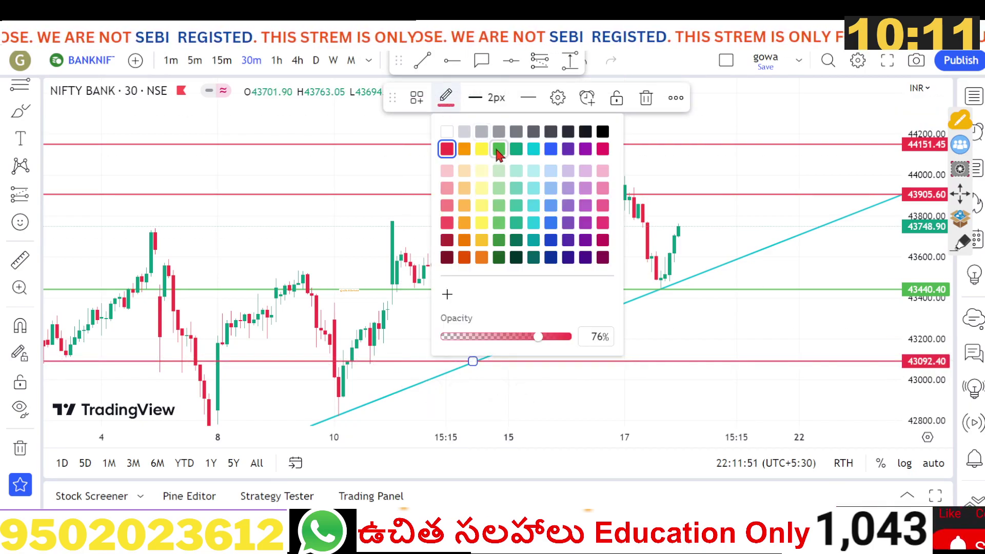
pyautogui.click(499, 153)
# Switch Bank Nifty to 15-minute candles and draw a falling trendline from the 15 May high along the late 16 May high.
pyautogui.moveTo(606, 248); pyautogui.dragTo(591, 252)
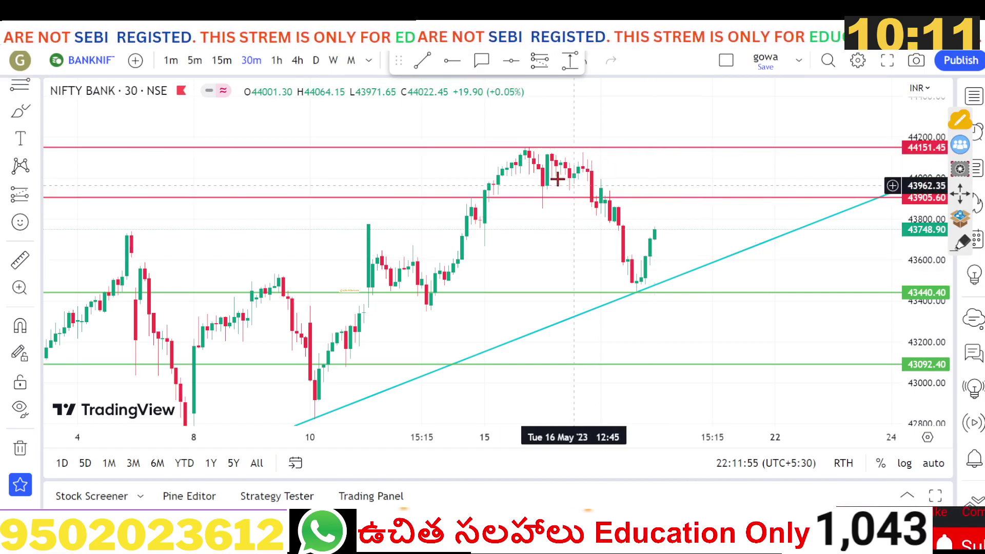
pyautogui.moveTo(562, 167); pyautogui.dragTo(561, 170)
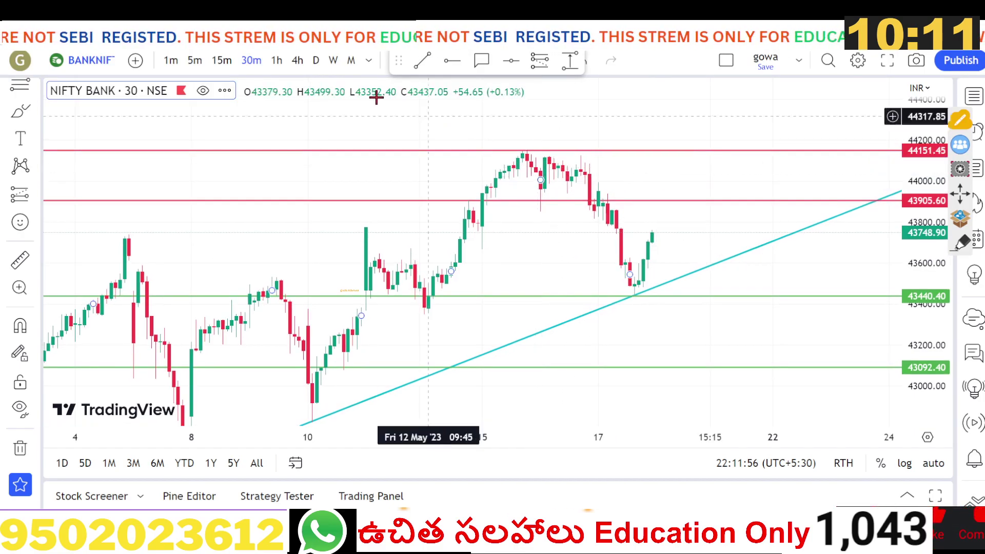
pyautogui.click(222, 60)
pyautogui.moveTo(514, 170); pyautogui.dragTo(510, 228)
pyautogui.click(423, 59)
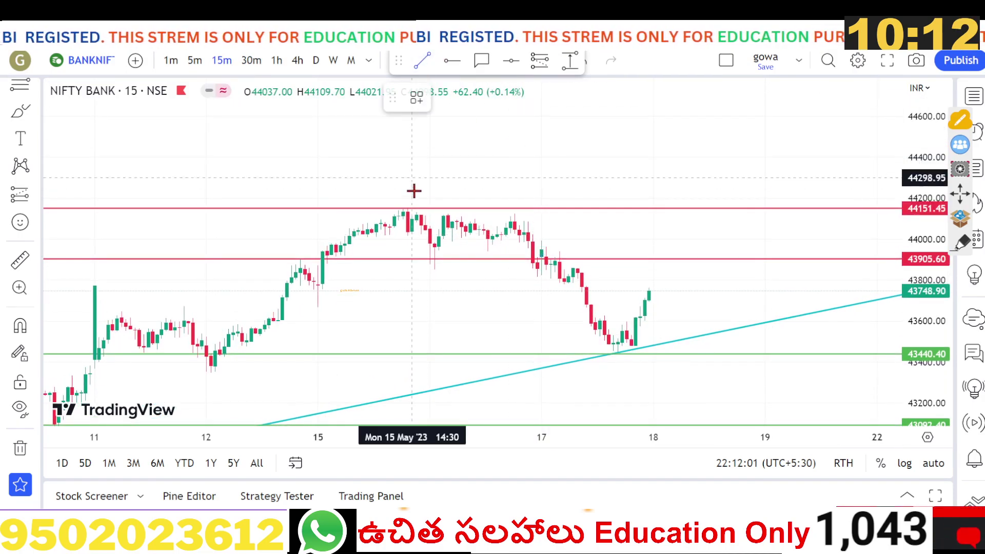
pyautogui.click(408, 208)
pyautogui.click(559, 219)
# Move the 43905.60 resistance line down to 43882.90 on the 15-minute Bank Nifty chart.
pyautogui.moveTo(627, 258); pyautogui.dragTo(846, 263)
pyautogui.moveTo(913, 337); pyautogui.dragTo(878, 250)
pyautogui.click(601, 240)
# Fit all the marked levels into view and download a snapshot image of the 15-minute Bank Nifty chart.
pyautogui.moveTo(728, 336); pyautogui.dragTo(728, 222)
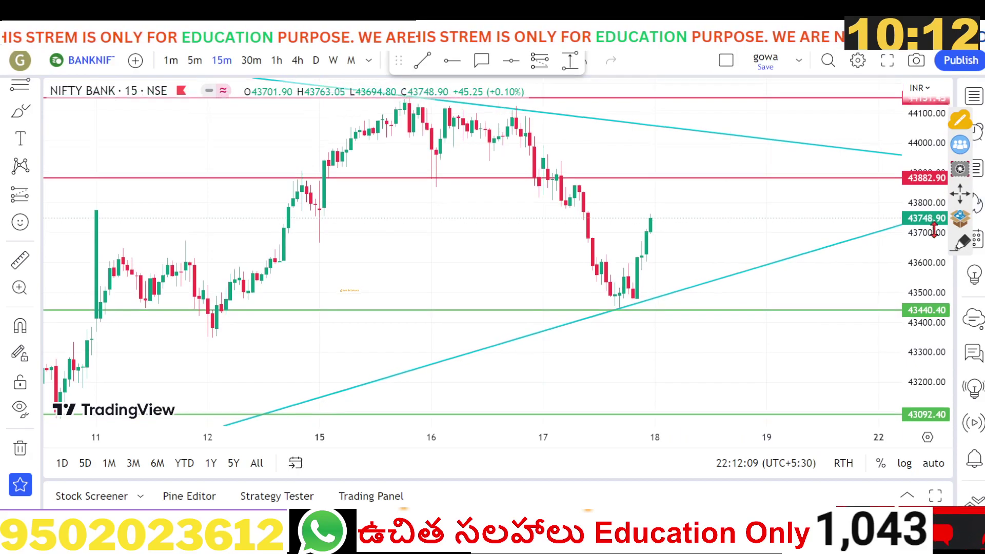
pyautogui.moveTo(935, 219); pyautogui.dragTo(848, 266)
pyautogui.click(916, 60)
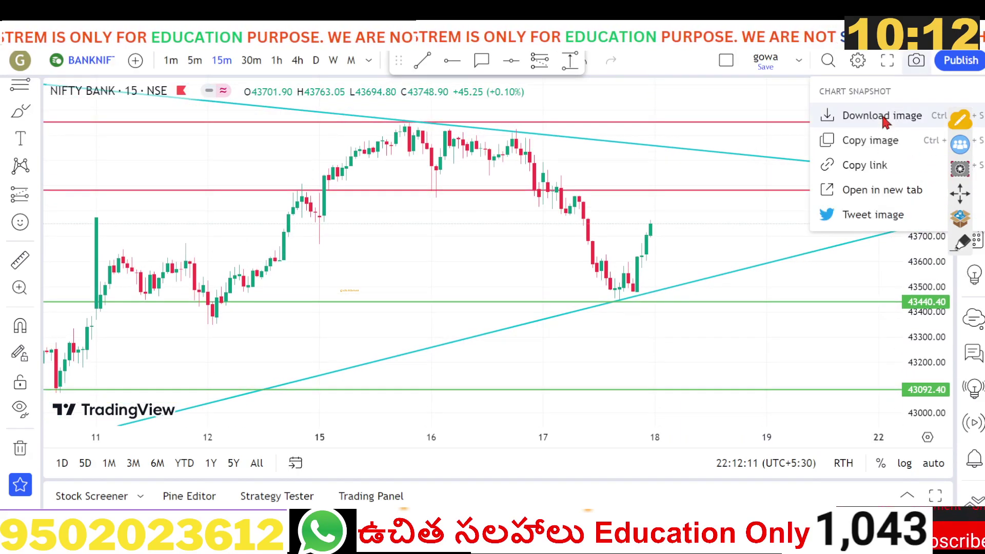
pyautogui.click(883, 118)
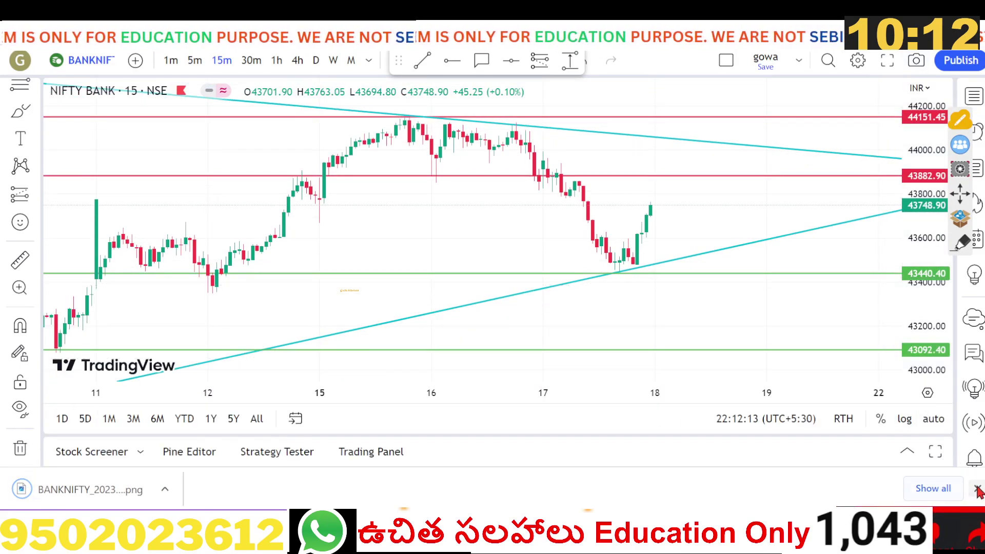
pyautogui.click(977, 488)
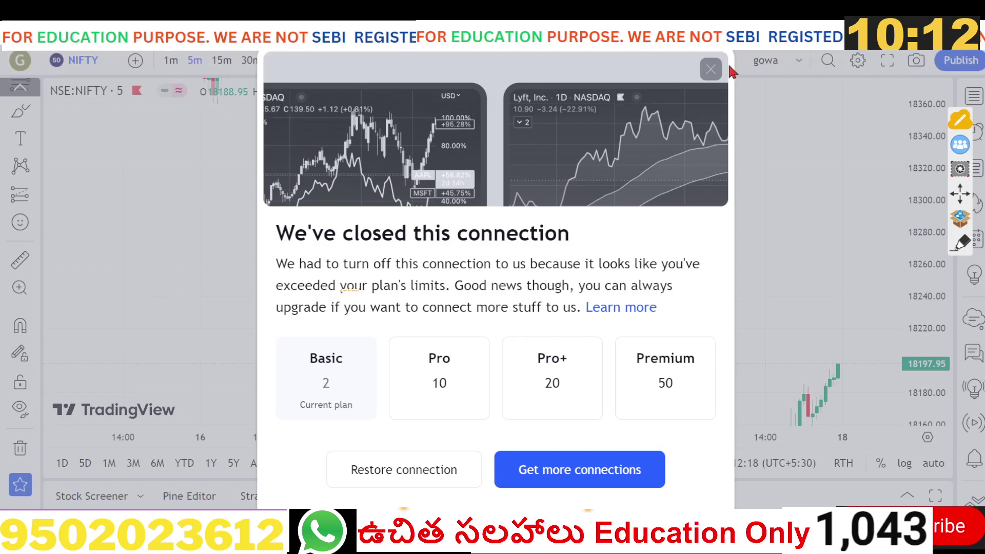
# Dismiss the closed-connection notice and switch the Nifty chart to daily candles.
pyautogui.click(711, 70)
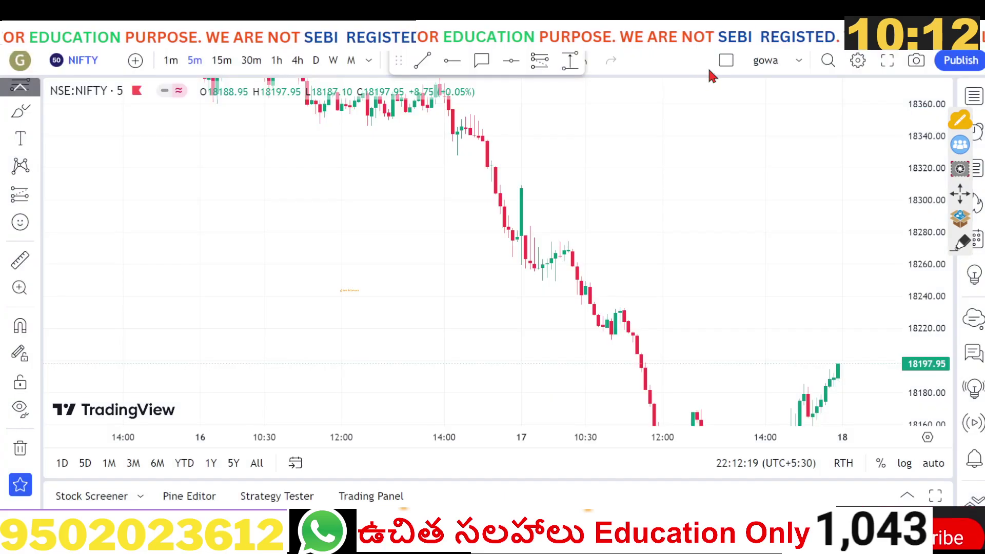
pyautogui.click(318, 61)
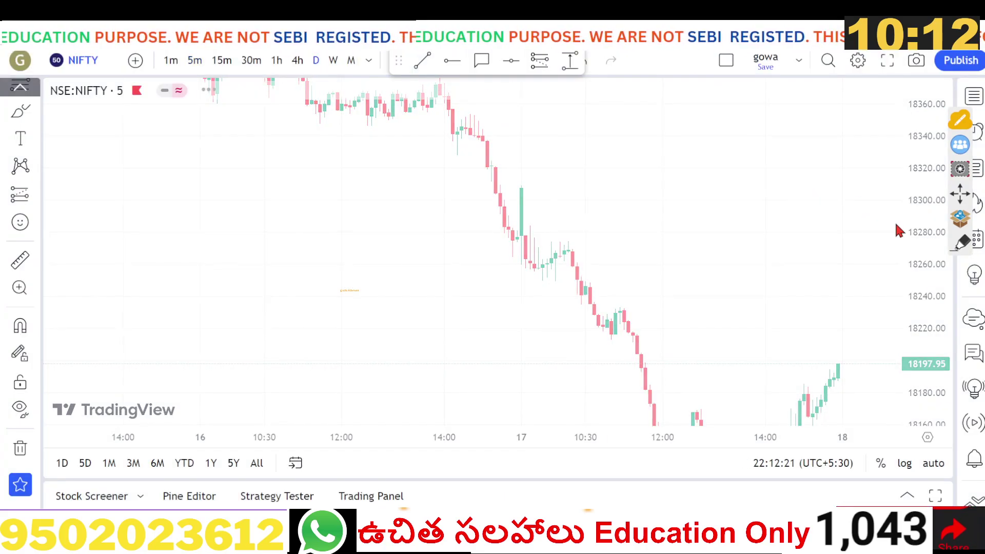